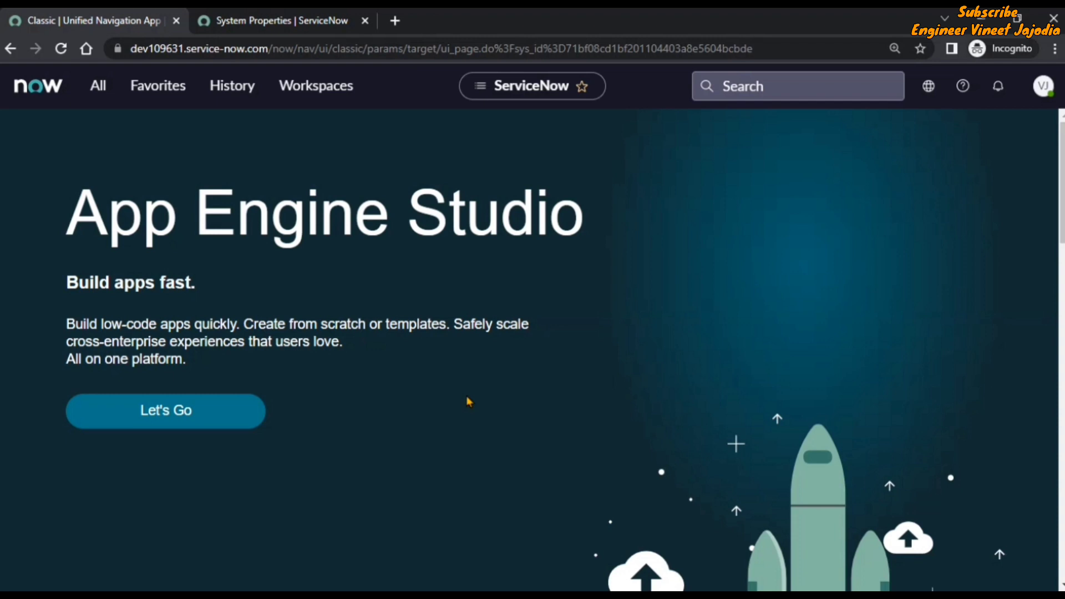
# - Show the System Properties list filtered to the three glide.ui.polaris properties
pyautogui.click(277, 21)
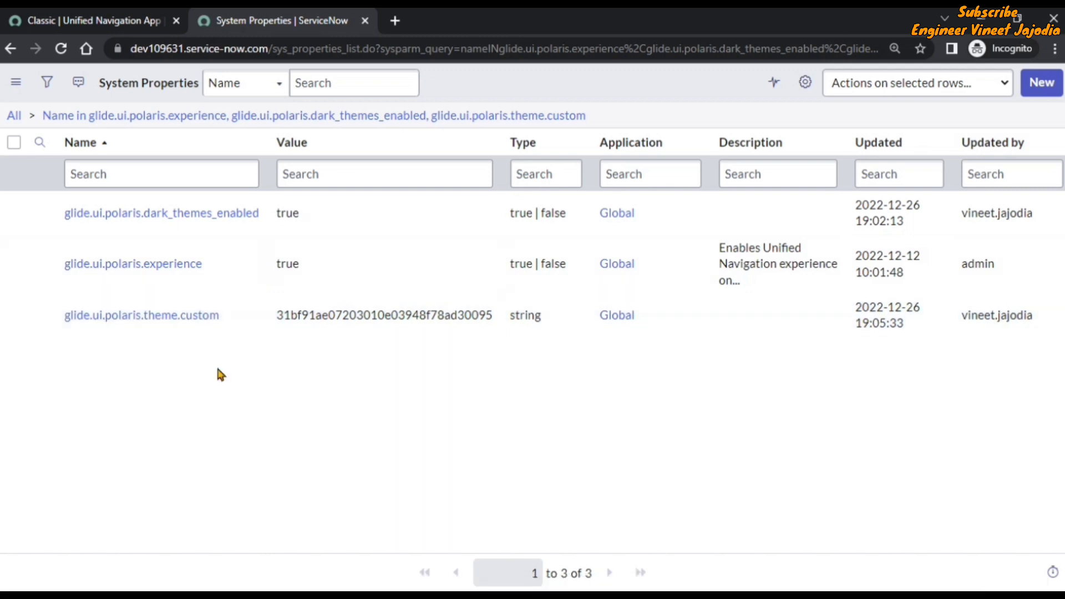
# - Open the glide.ui.polaris.theme.custom record in a separate tab, then return to App Engine Studio
pyautogui.middleClick(185, 328)
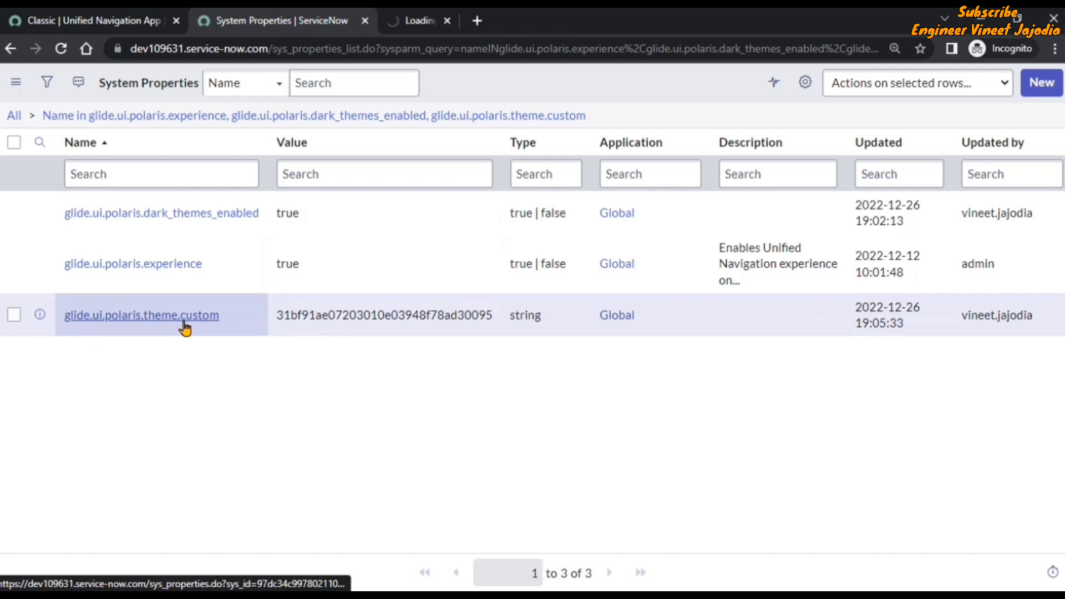
pyautogui.click(435, 20)
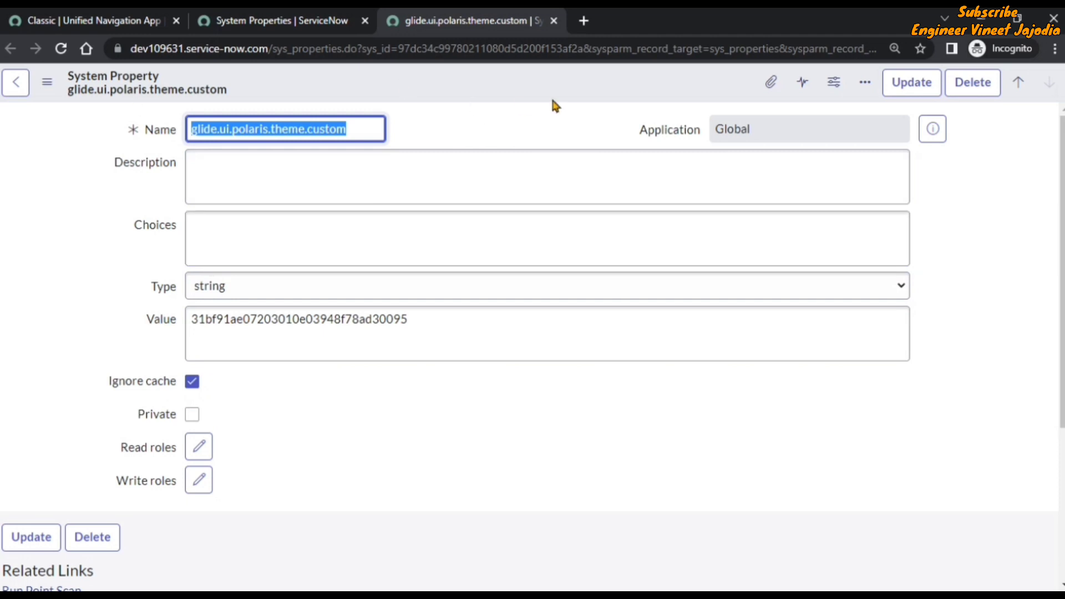
pyautogui.click(274, 21)
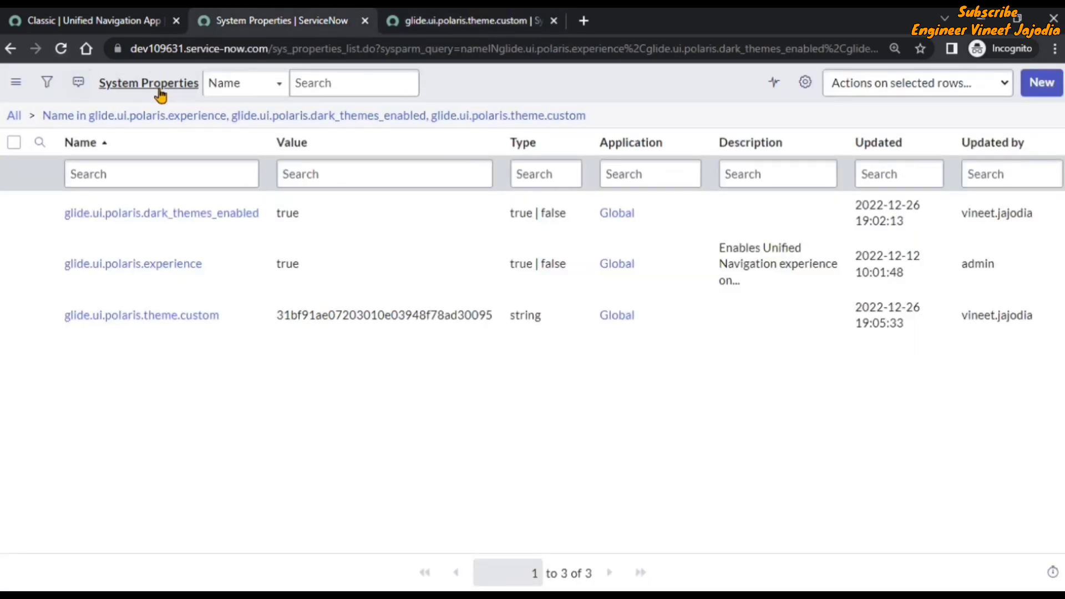
pyautogui.click(50, 21)
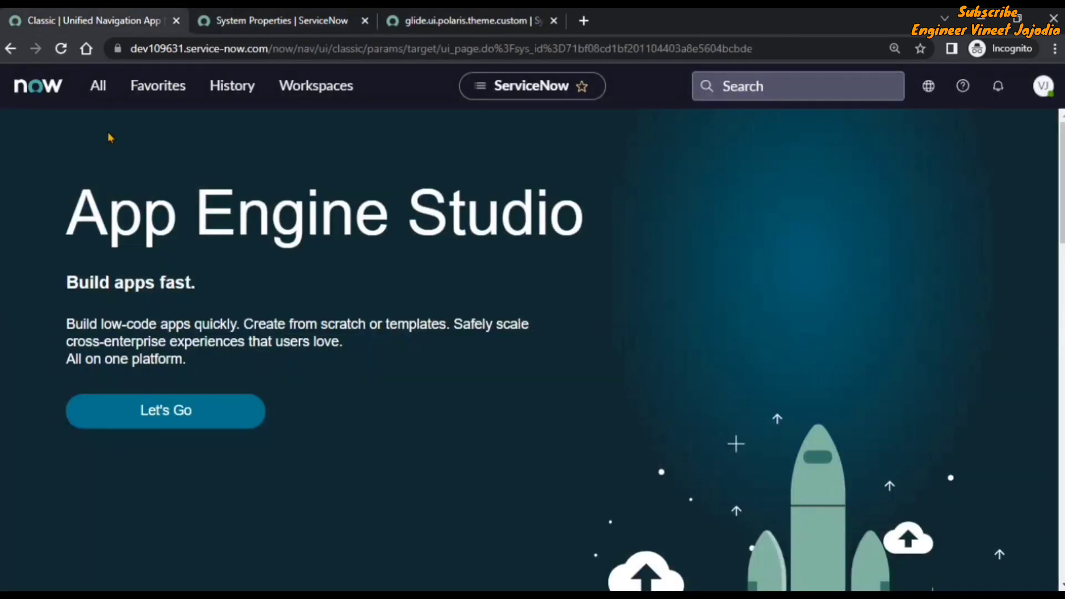
# - Open the full list via sys_properties.LIST, then close it to return to the filtered Polaris list
pyautogui.click(93, 86)
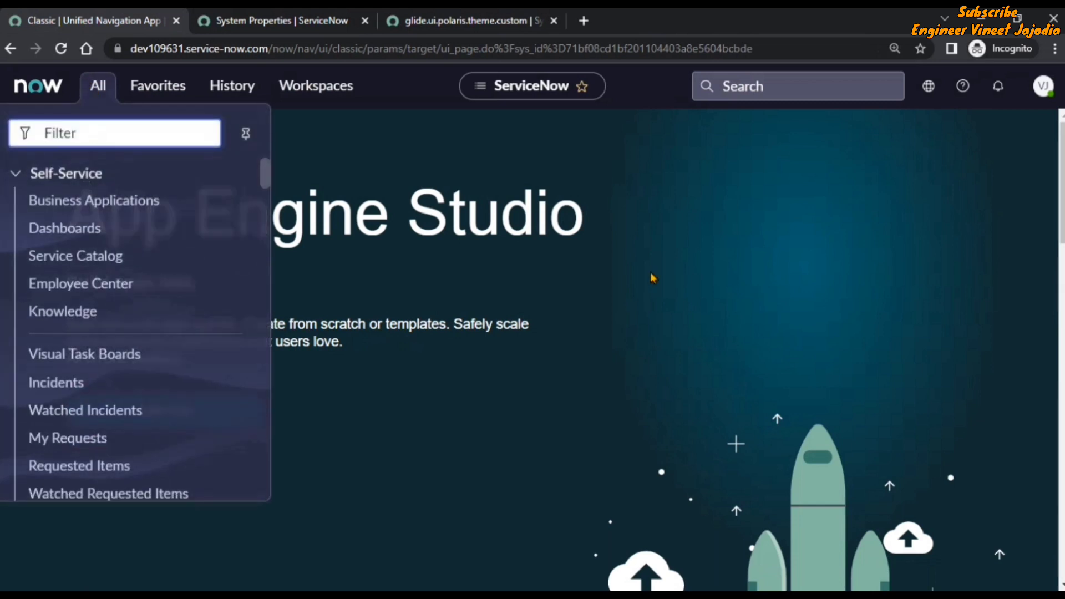
pyautogui.write('sys')
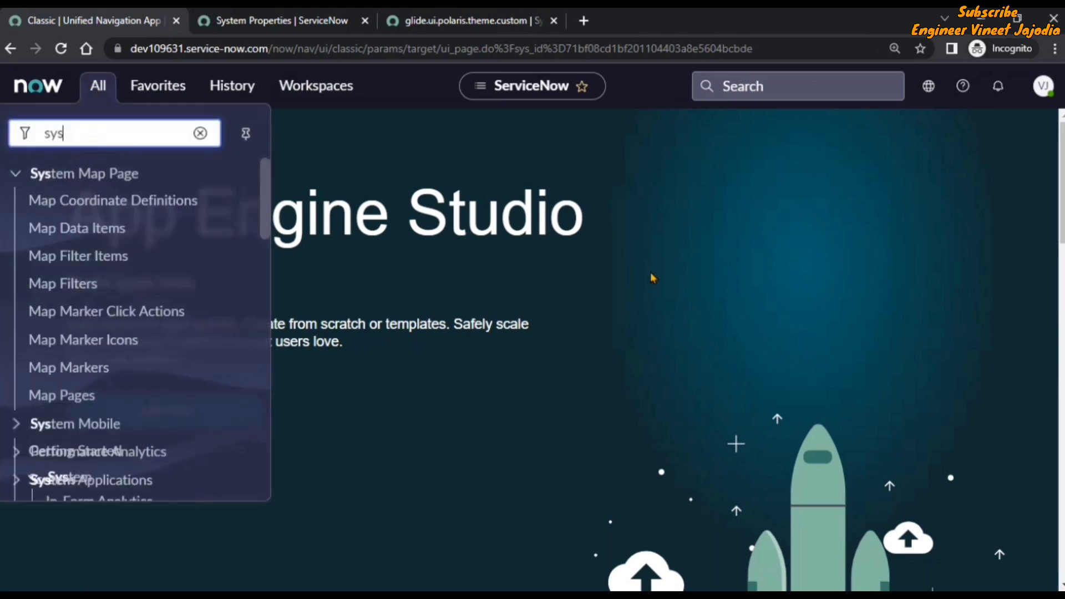
pyautogui.write('_proper')
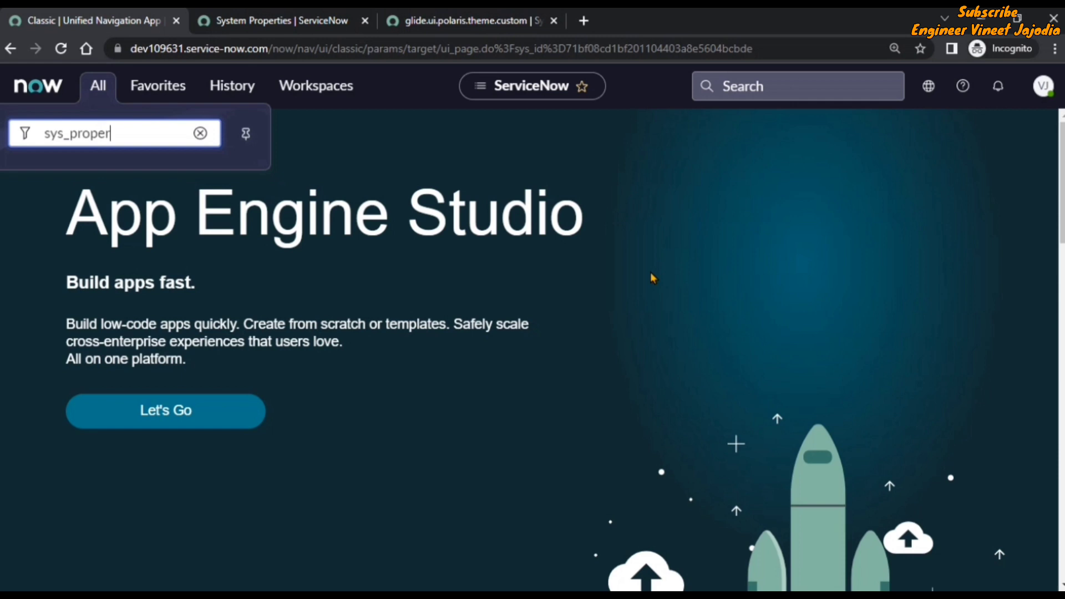
pyautogui.write('ties.LIST')
pyautogui.press('Return')
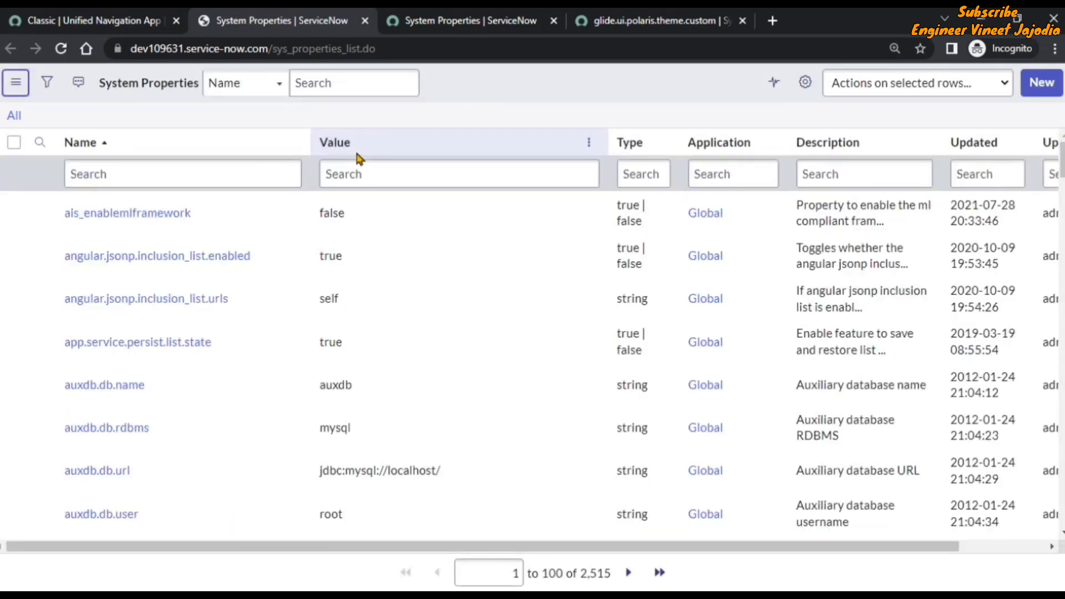
pyautogui.hotkey('ctrl', 'w')
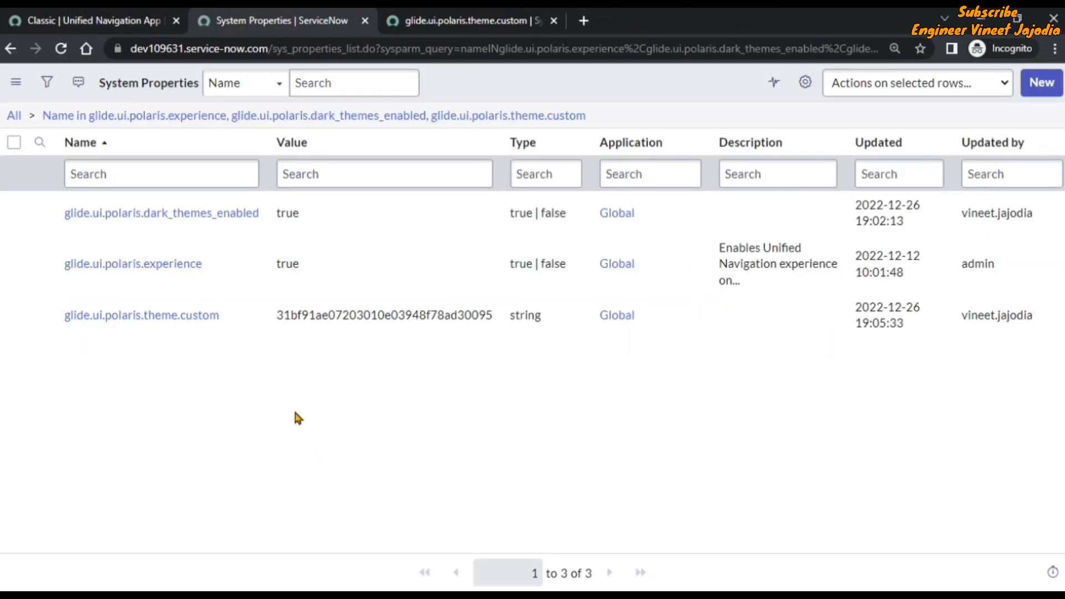
# - Select the theme.custom value 31bf91ae07203010e03948f78ad30095, then return to App Engine Studio
pyautogui.click(450, 21)
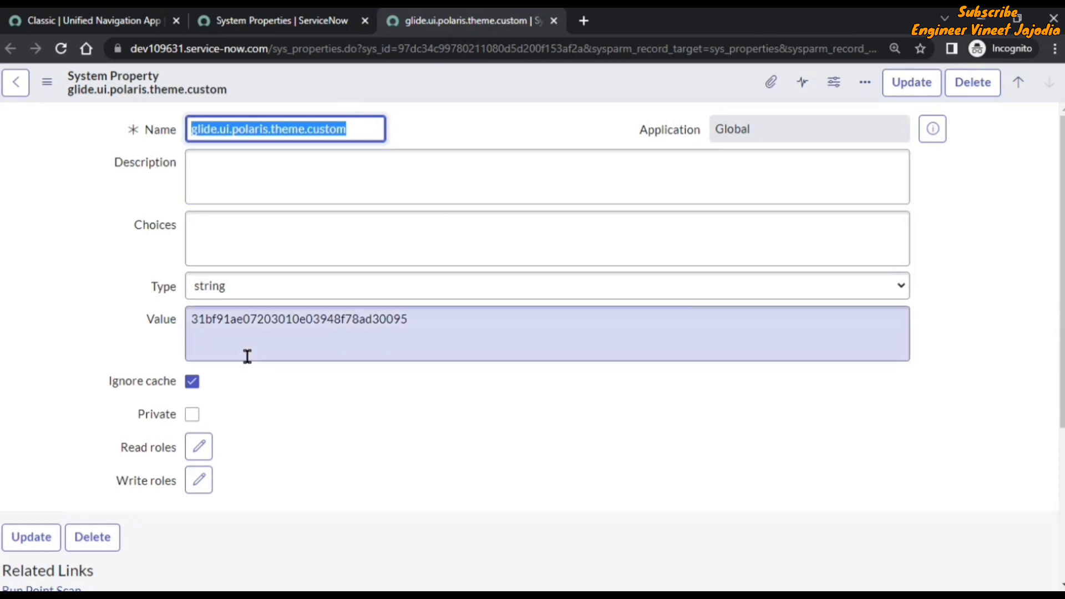
pyautogui.moveTo(421, 322); pyautogui.dragTo(271, 320)
pyautogui.click(188, 317)
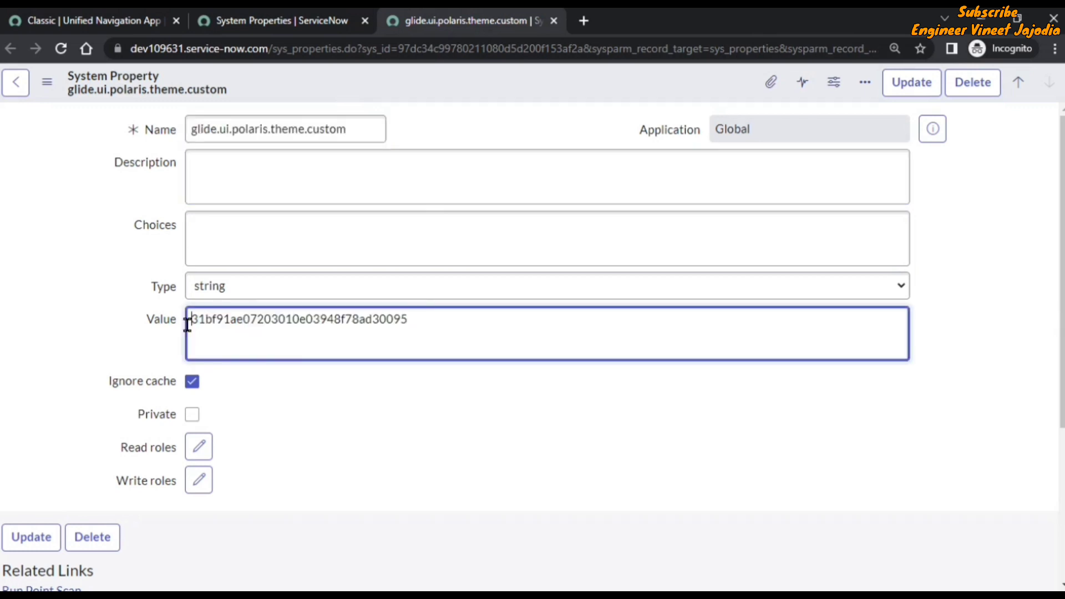
pyautogui.click(417, 322)
pyautogui.moveTo(417, 322); pyautogui.dragTo(190, 321)
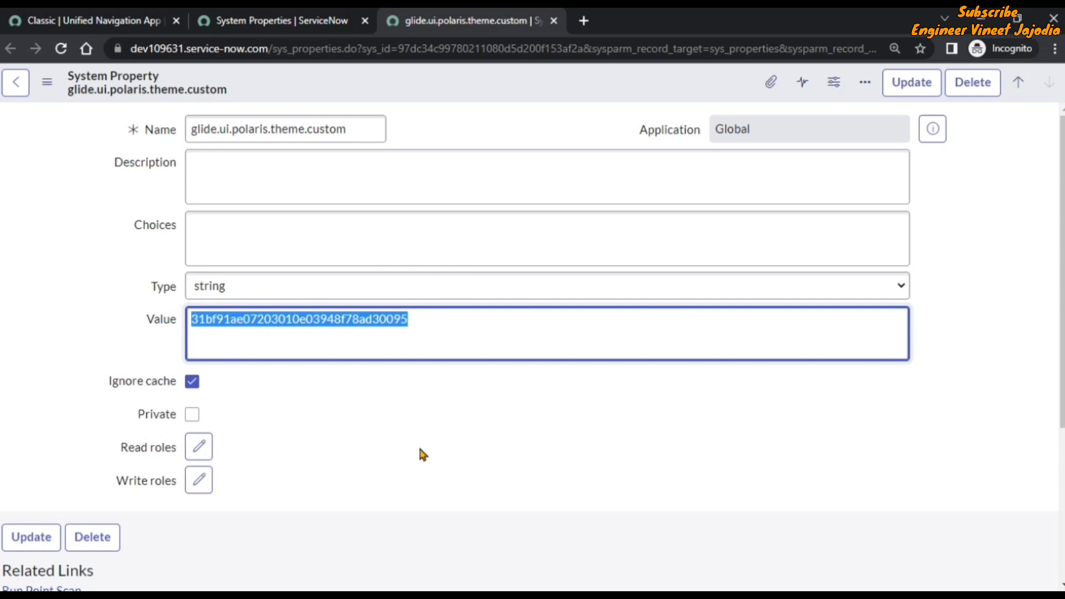
pyautogui.click(119, 21)
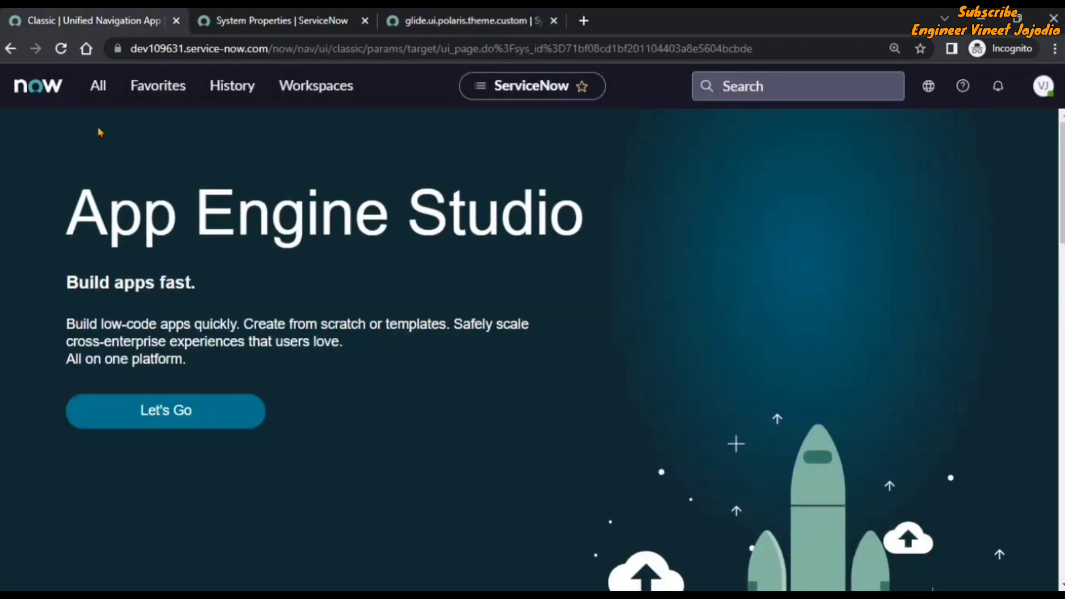
# - Filter the navigator for 'Themes' and open Now Experience Framework > Themes in a new tab
pyautogui.click(99, 88)
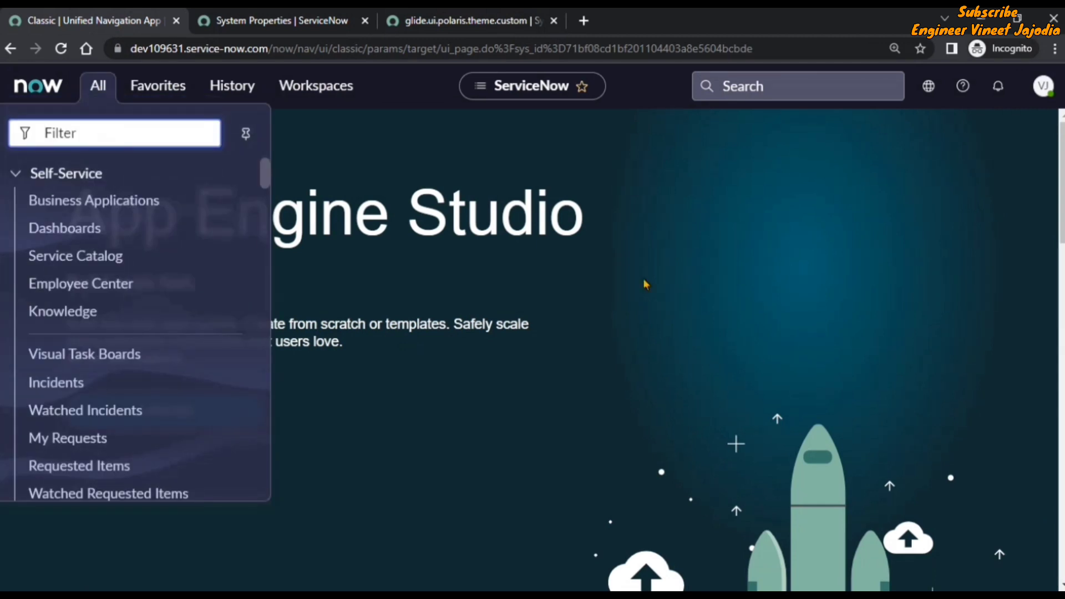
pyautogui.write('Themes')
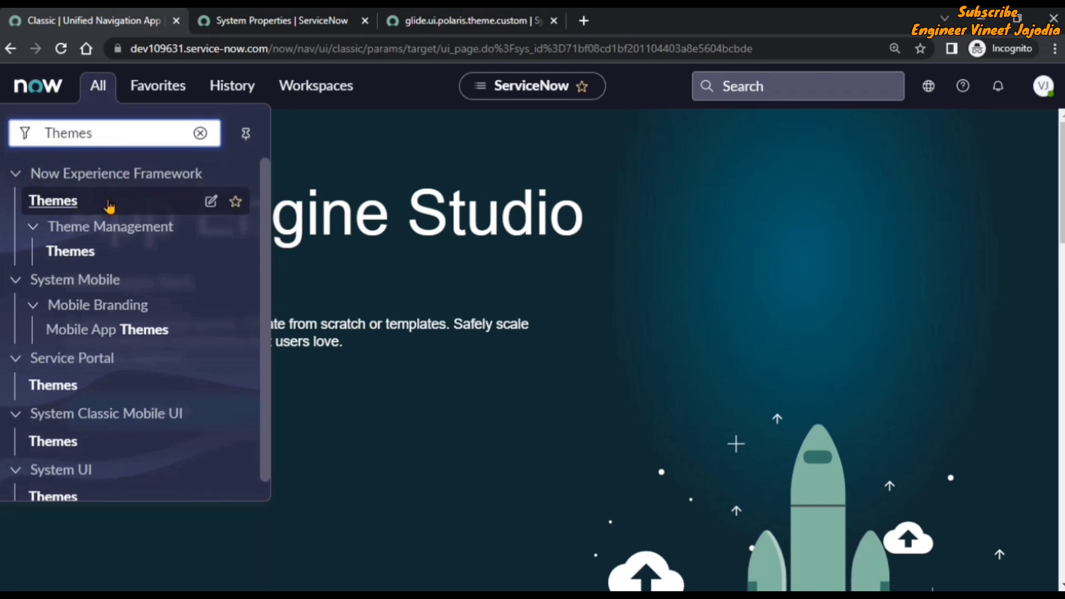
pyautogui.click(168, 210)
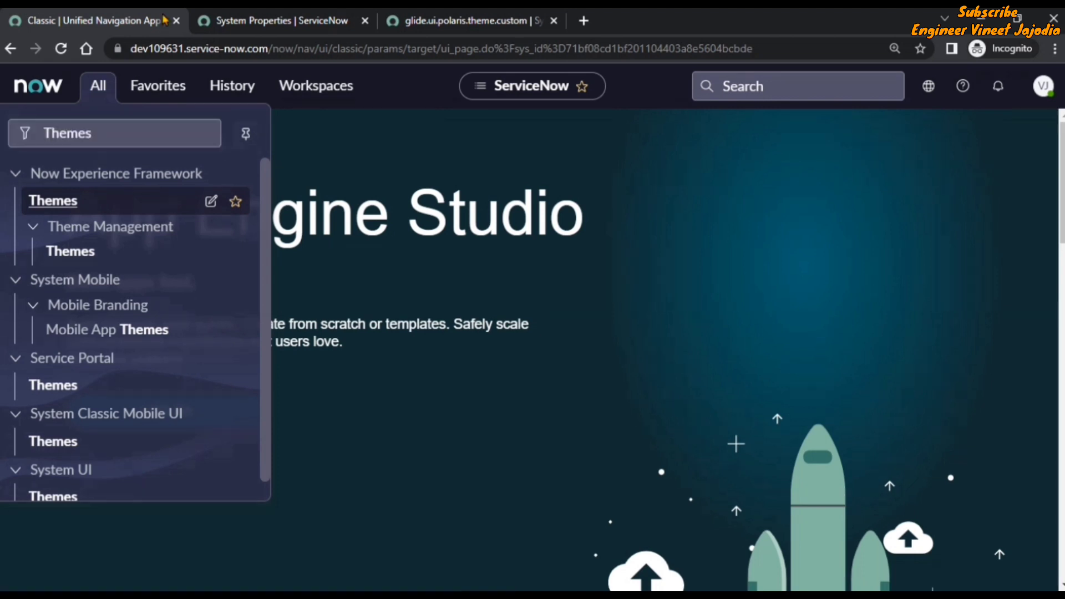
pyautogui.click(38, 203)
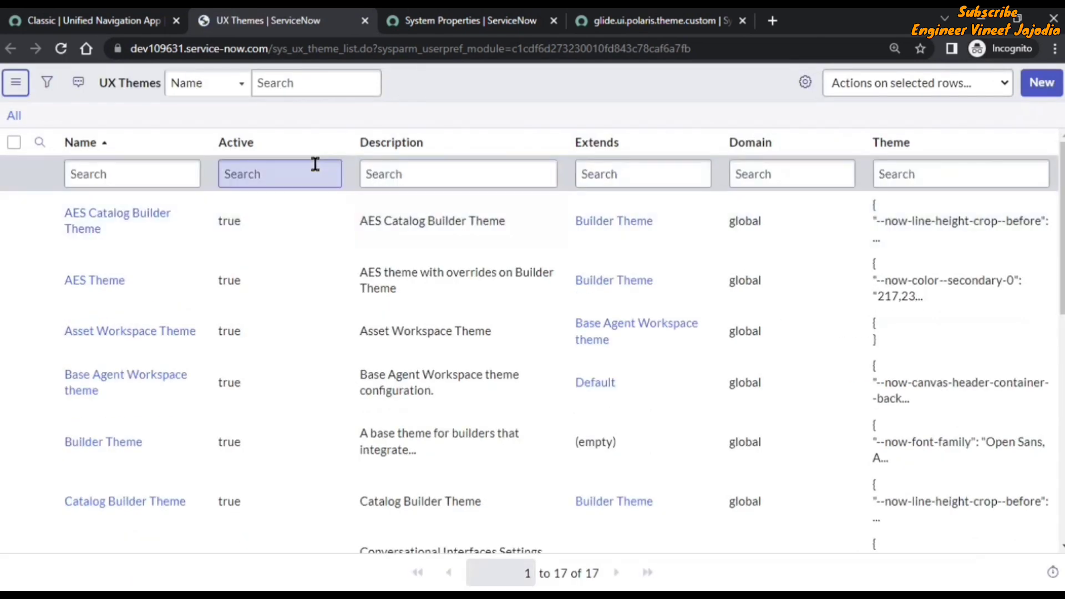
pyautogui.doubleClick(106, 83)
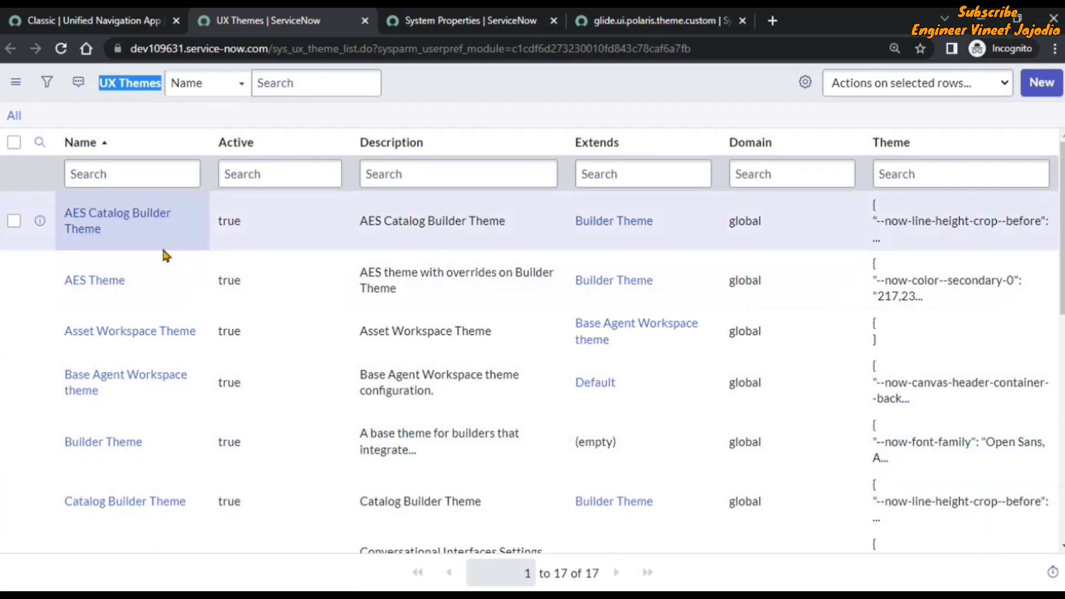
pyautogui.scroll(-4, 165, 255)
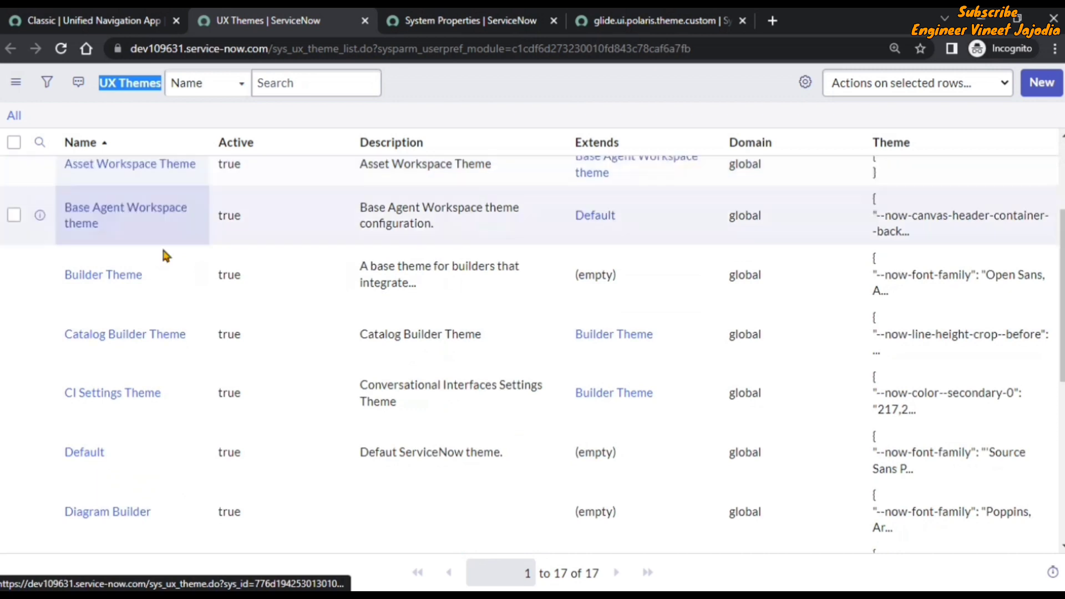
pyautogui.scroll(-5, 165, 255)
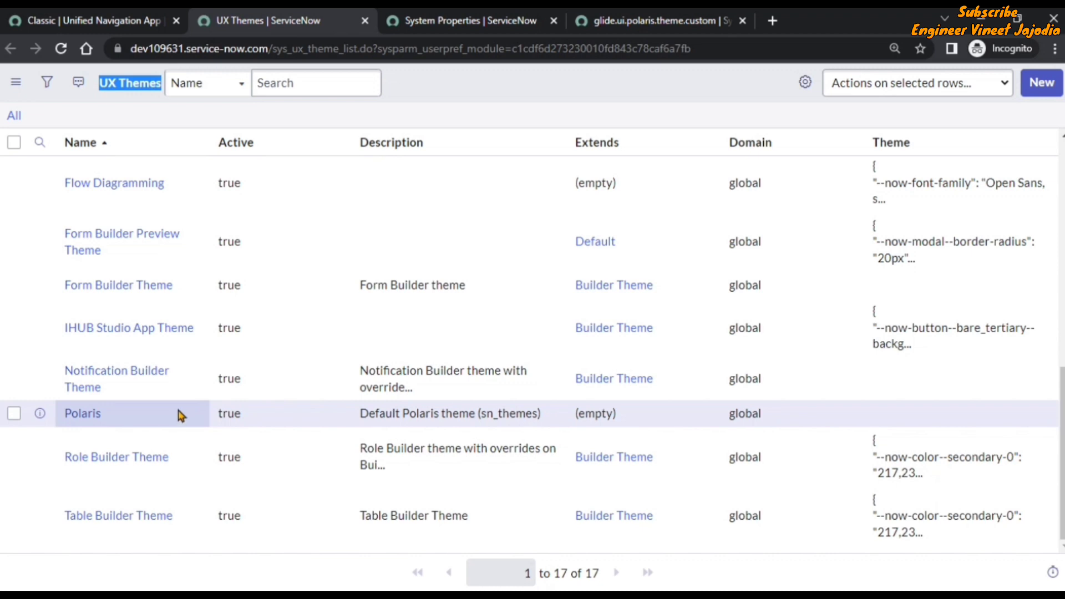
pyautogui.scroll(4, 181, 416)
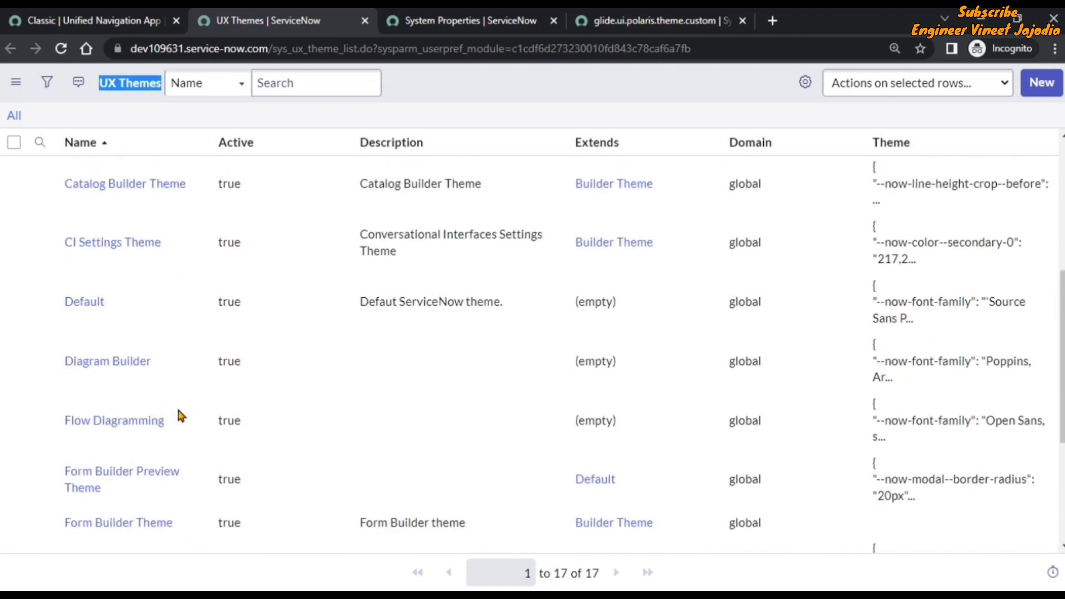
pyautogui.scroll(3, 181, 416)
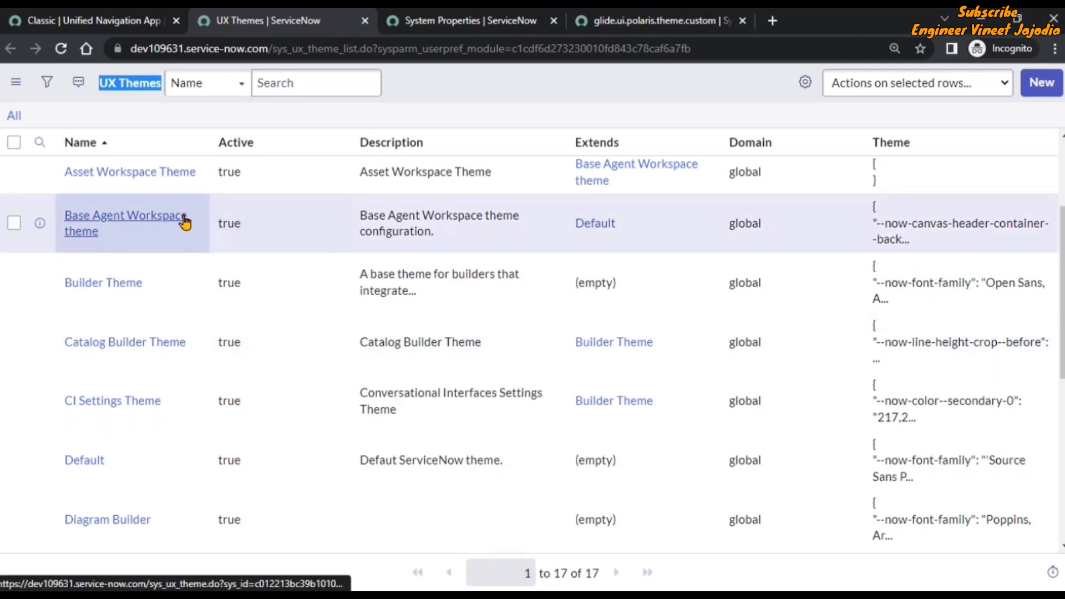
pyautogui.scroll(-1, 185, 224)
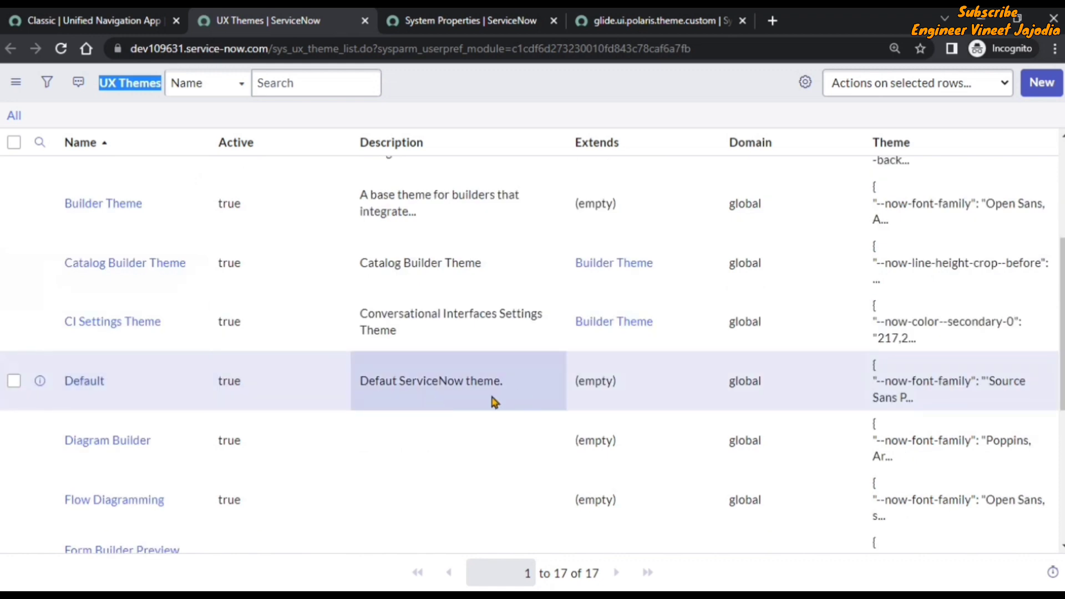
pyautogui.rightClick(129, 381)
pyautogui.click(181, 455)
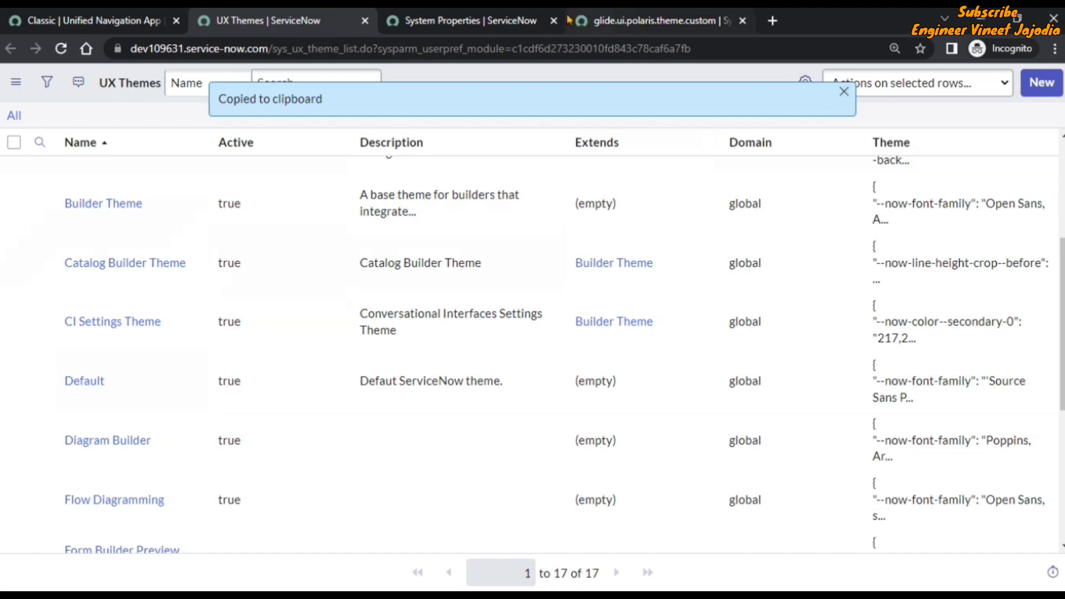
pyautogui.click(641, 21)
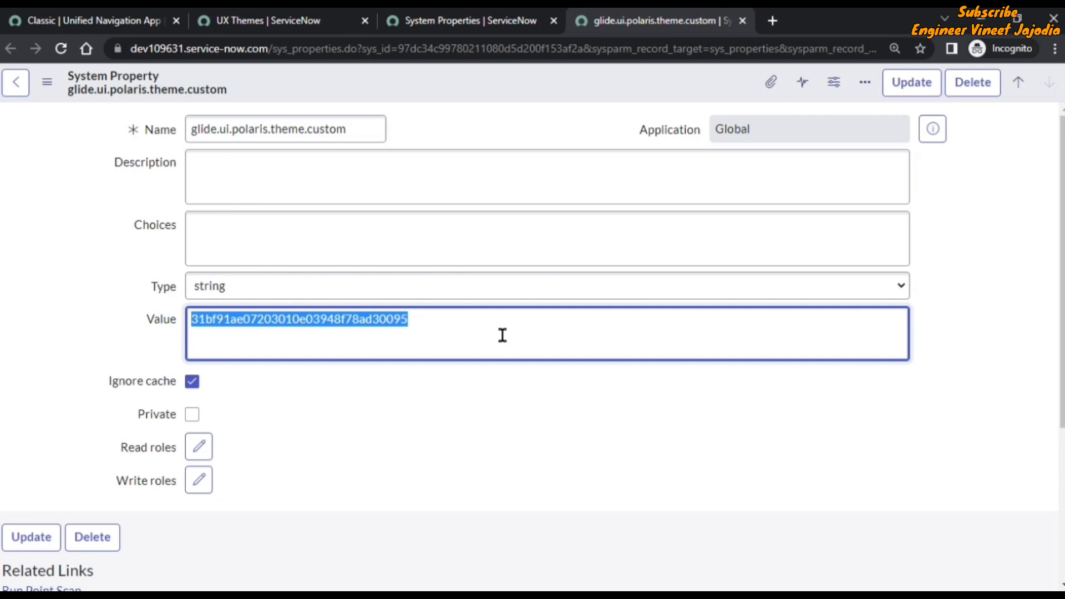
pyautogui.hotkey('ctrl', 'v')
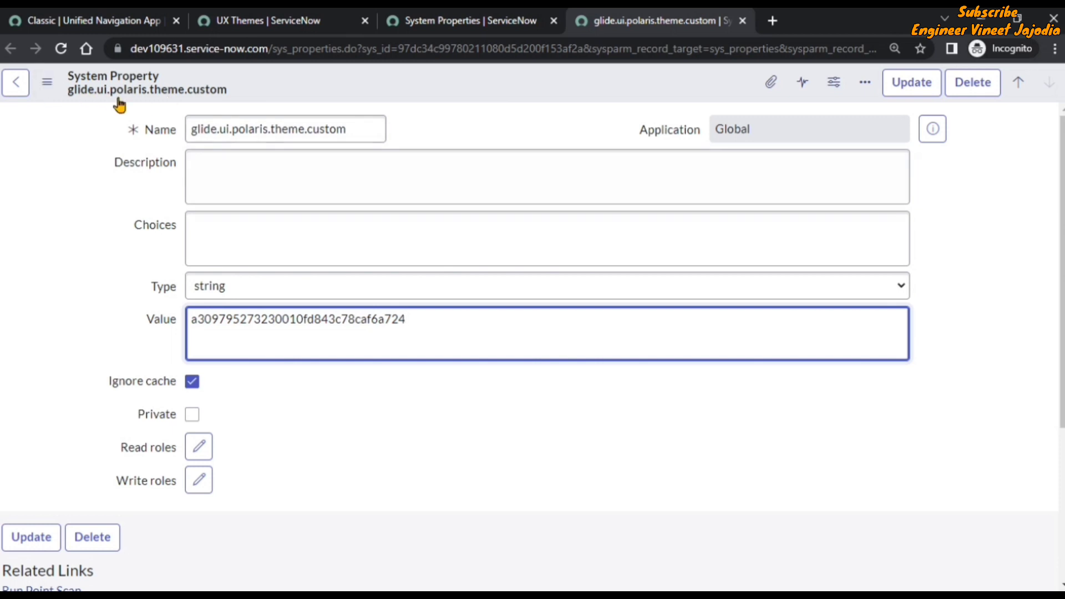
pyautogui.click(255, 21)
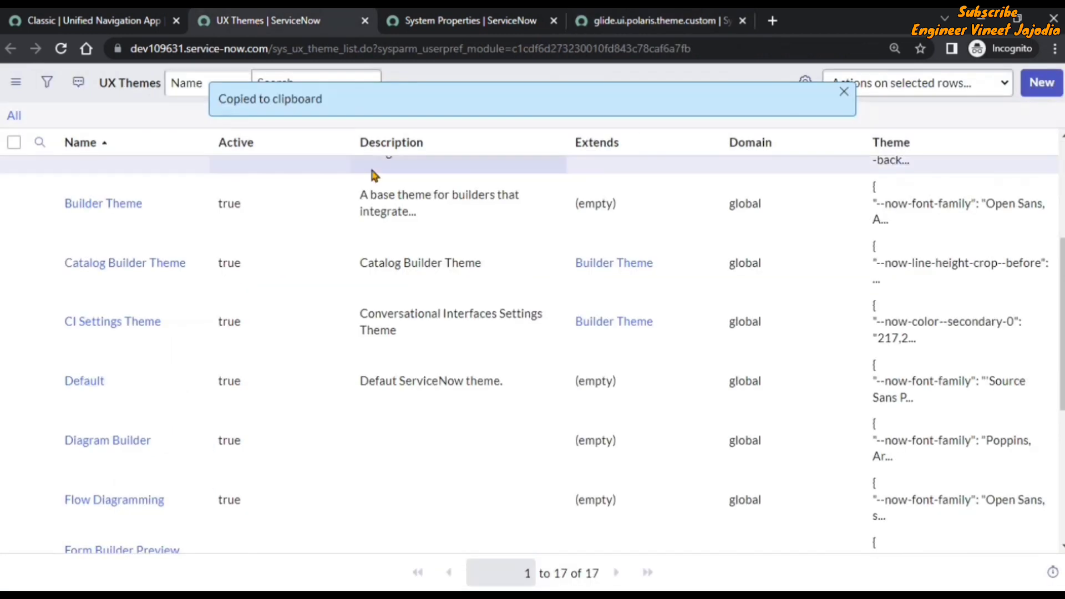
pyautogui.click(842, 94)
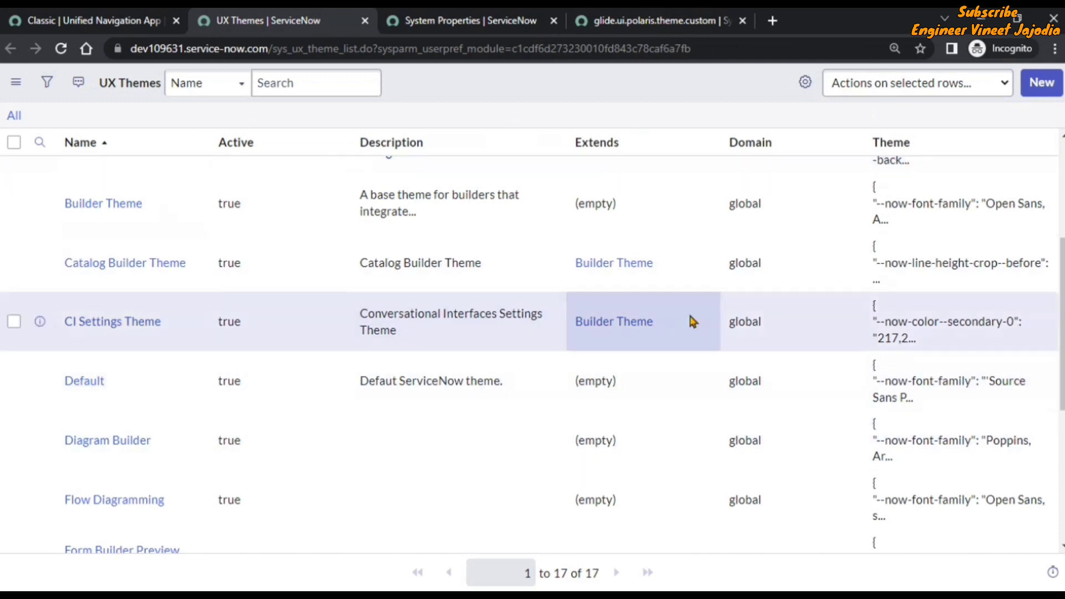
# - Glance at the Polaris System Properties tab, then go back to the App Engine Studio tab
pyautogui.click(434, 15)
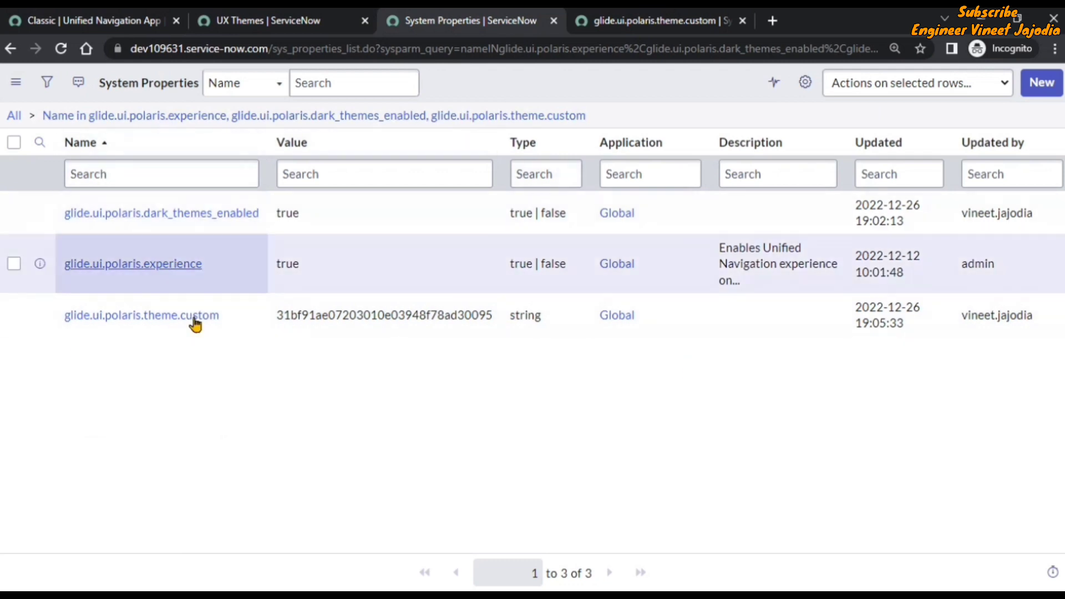
pyautogui.click(96, 15)
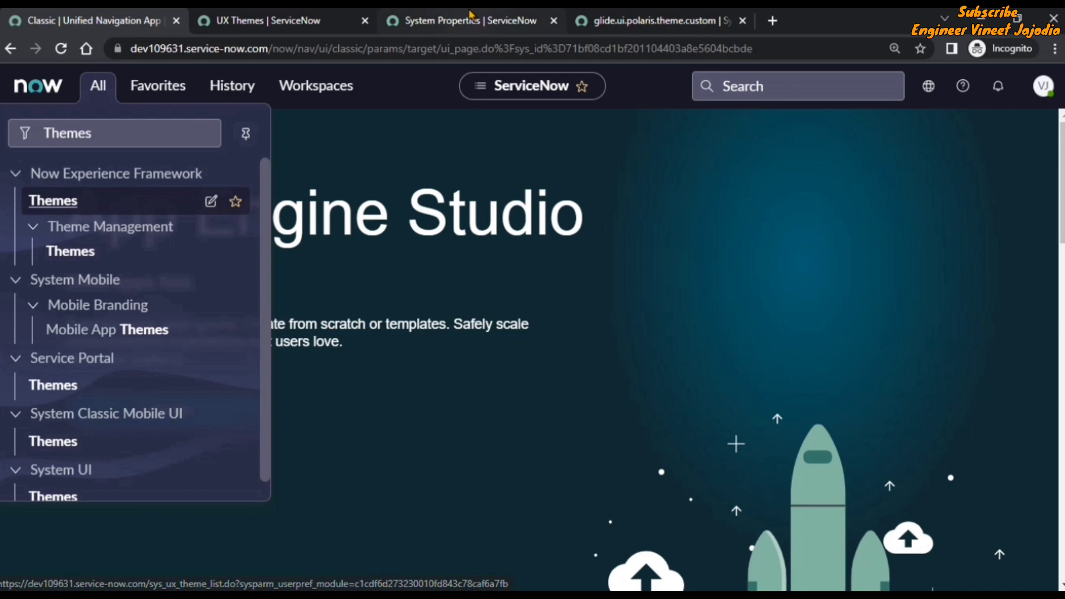
pyautogui.click(643, 20)
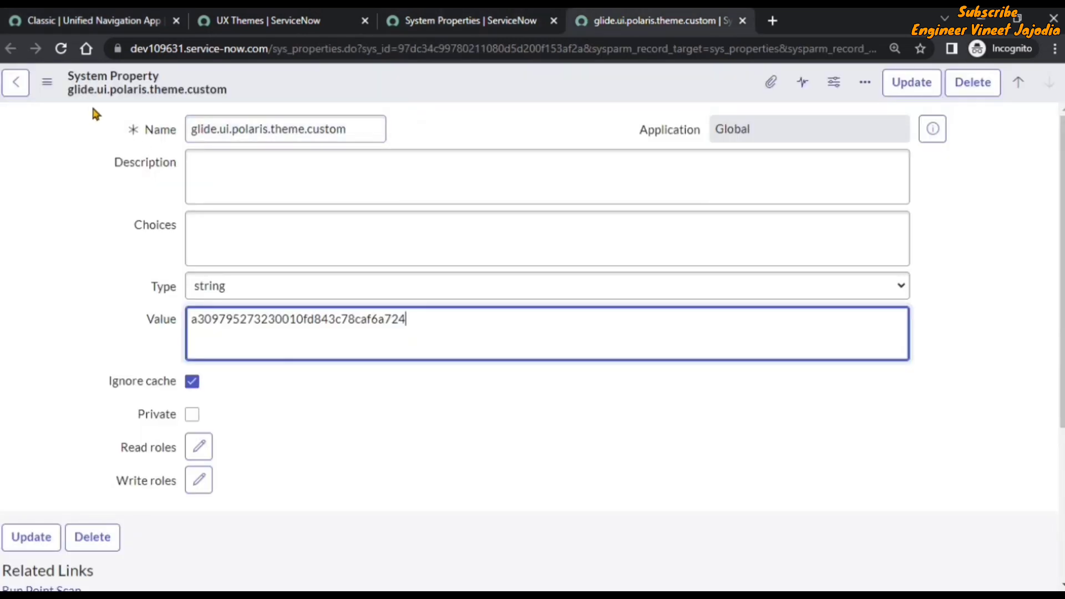
pyautogui.click(47, 82)
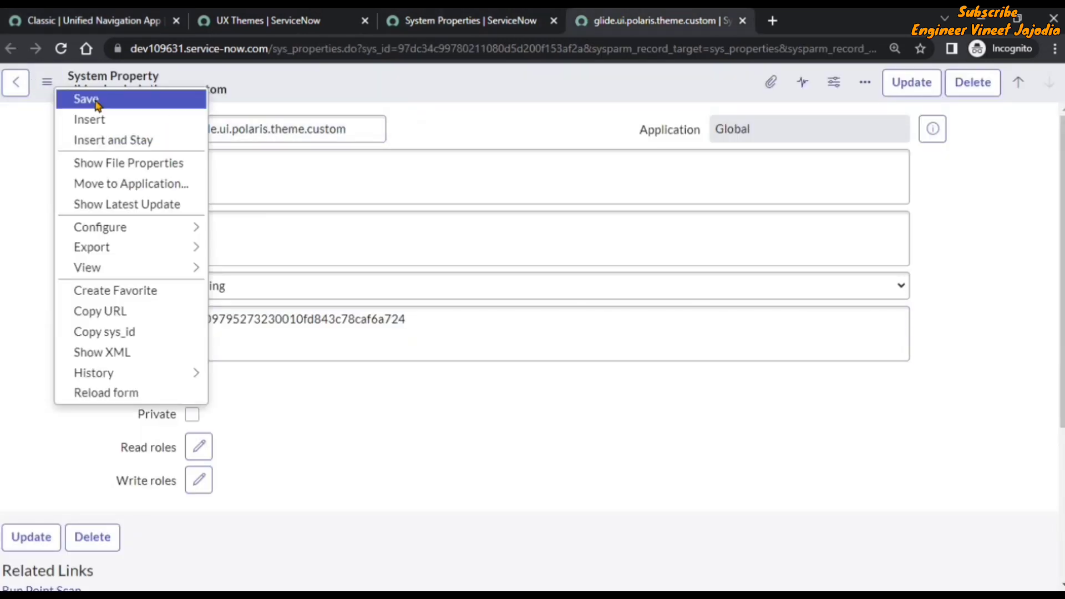
pyautogui.click(89, 99)
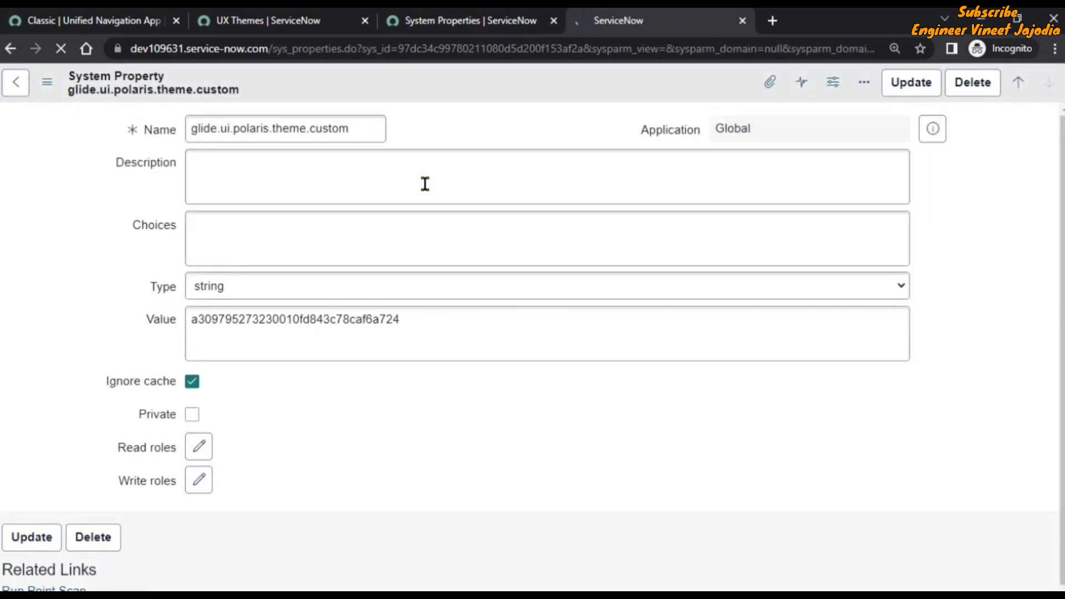
pyautogui.click(488, 129)
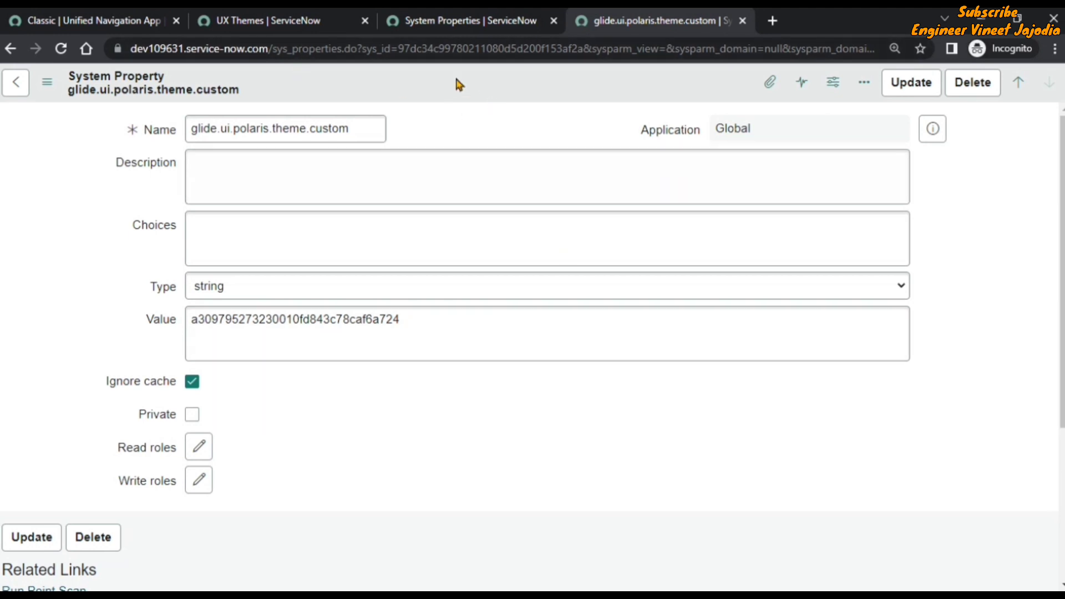
# - Reload the System Properties and UX Themes tabs to confirm the Default theme sys_id, then return to App Engine Studio
pyautogui.click(455, 25)
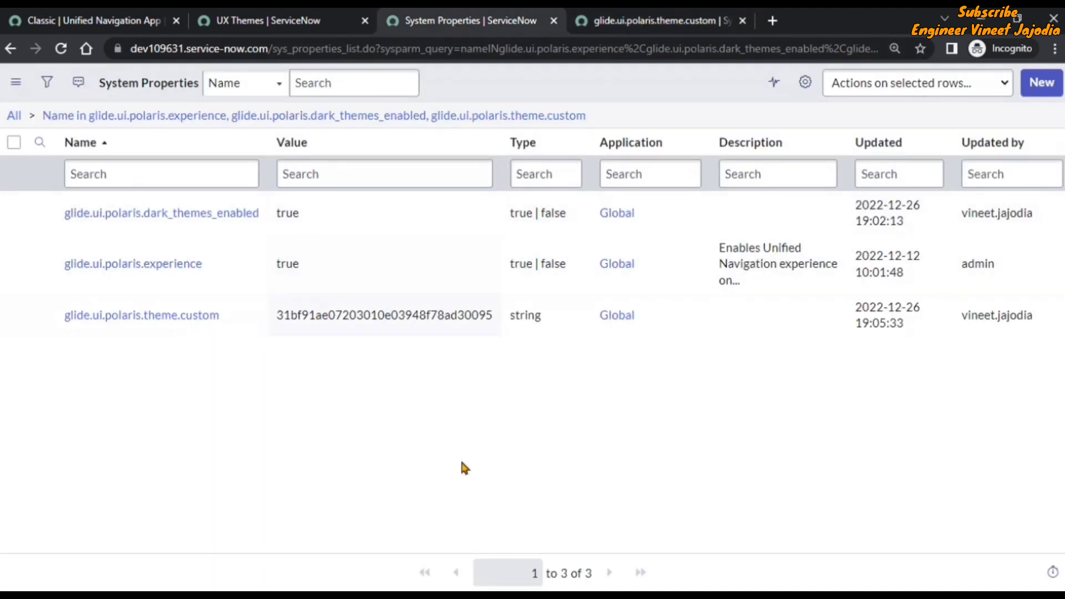
pyautogui.click(61, 49)
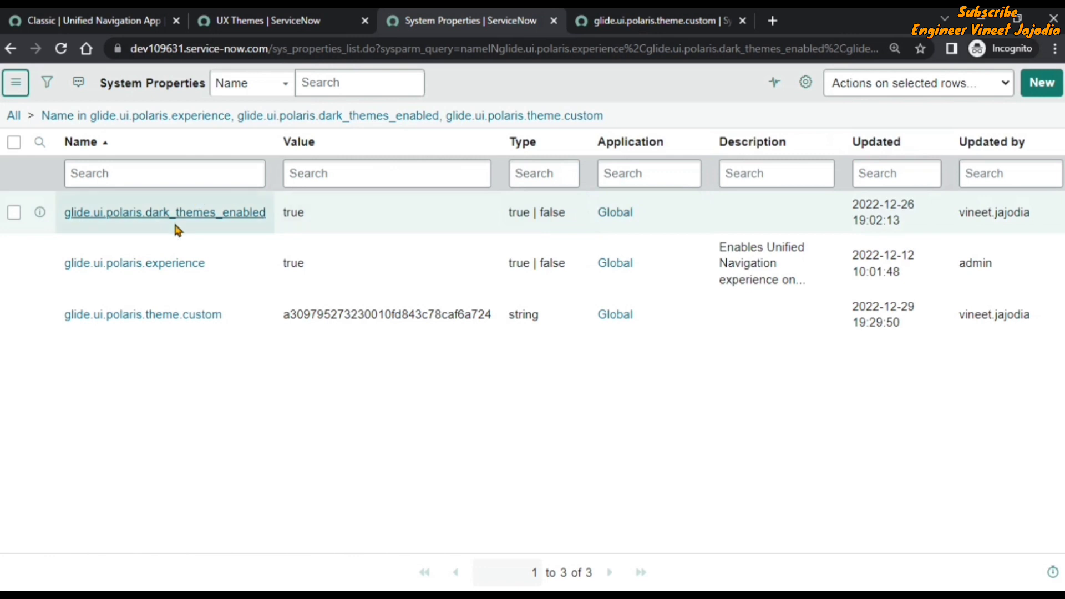
pyautogui.click(295, 25)
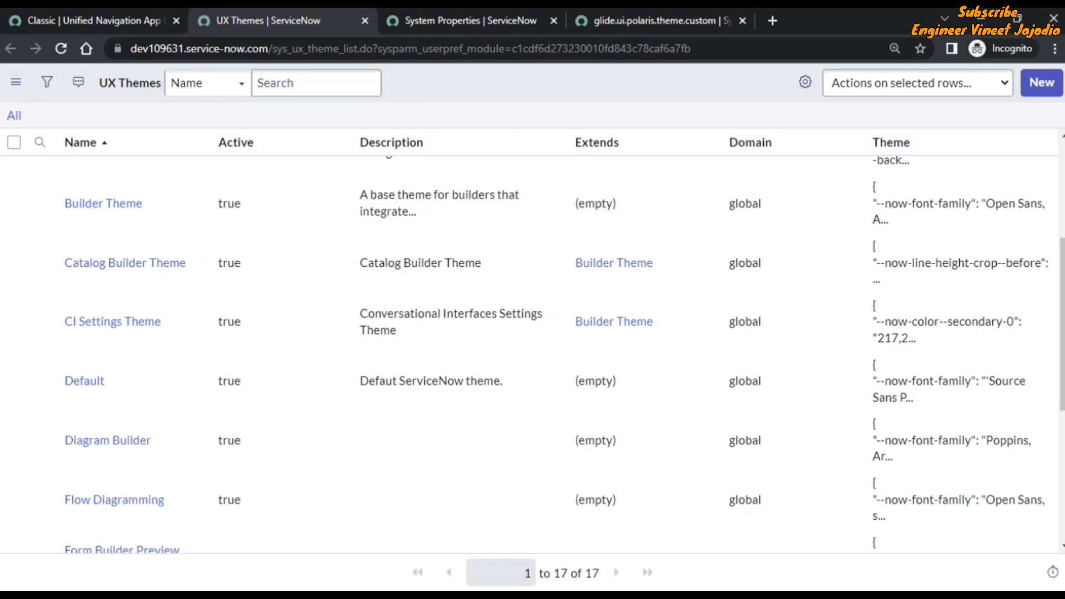
pyautogui.click(61, 49)
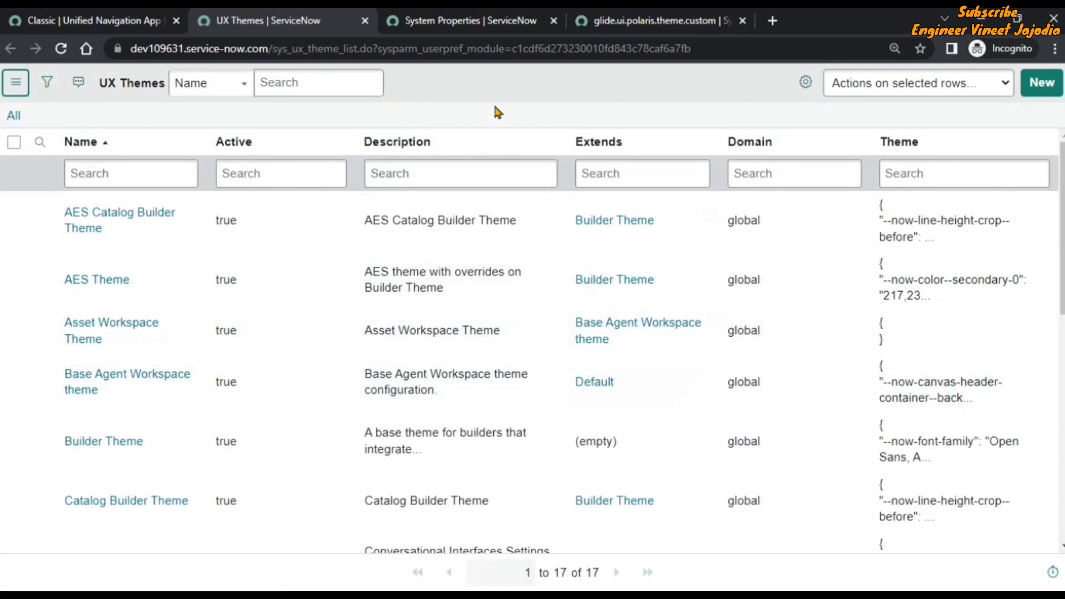
pyautogui.click(76, 22)
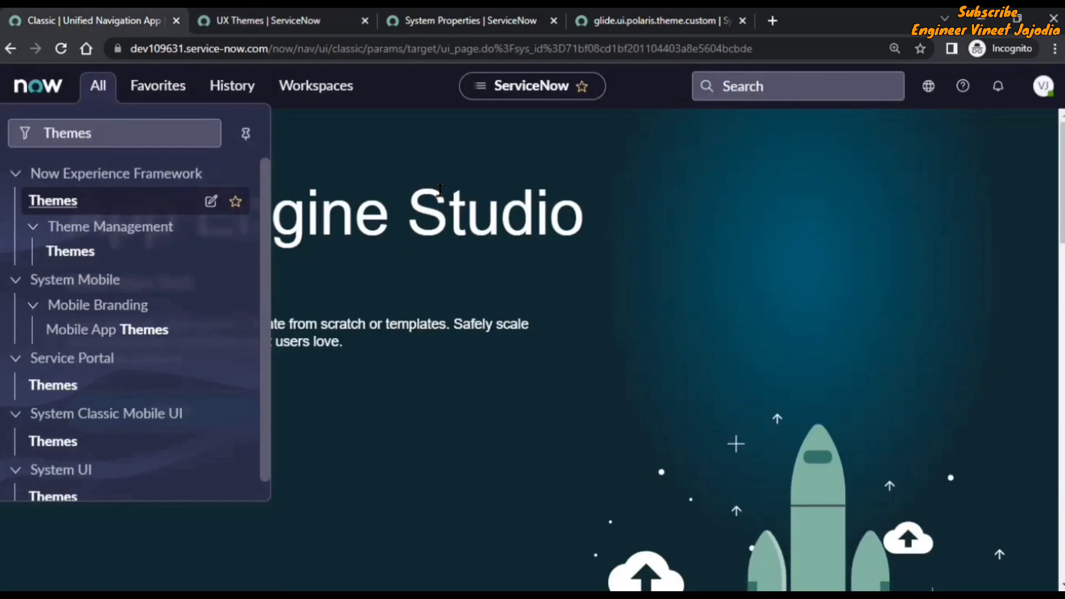
# - Reload the App Engine Studio page to apply the Default theme and open the All menu
pyautogui.click(61, 49)
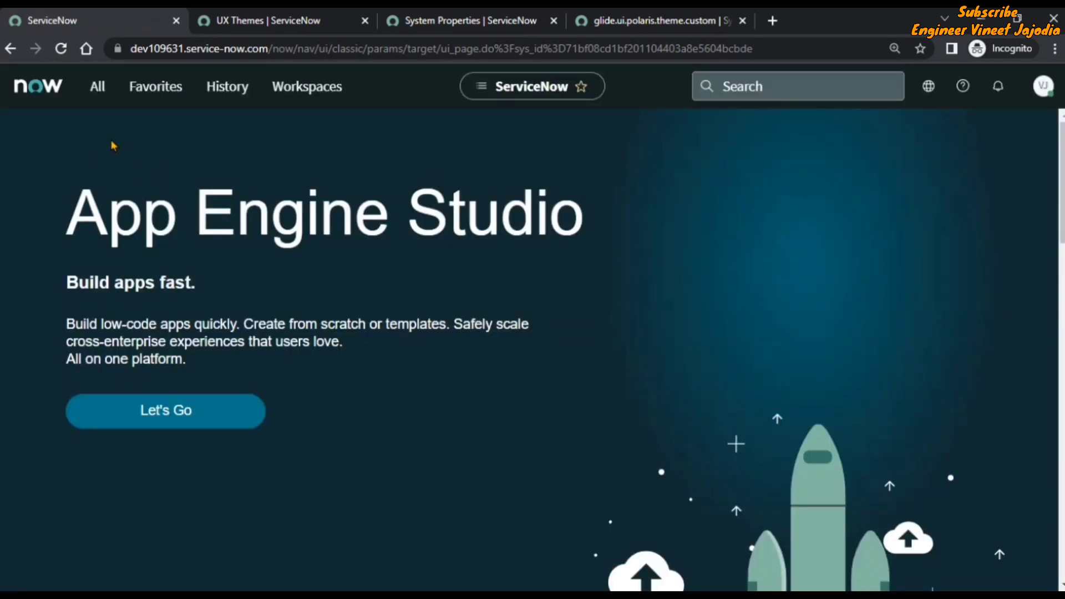
pyautogui.click(98, 91)
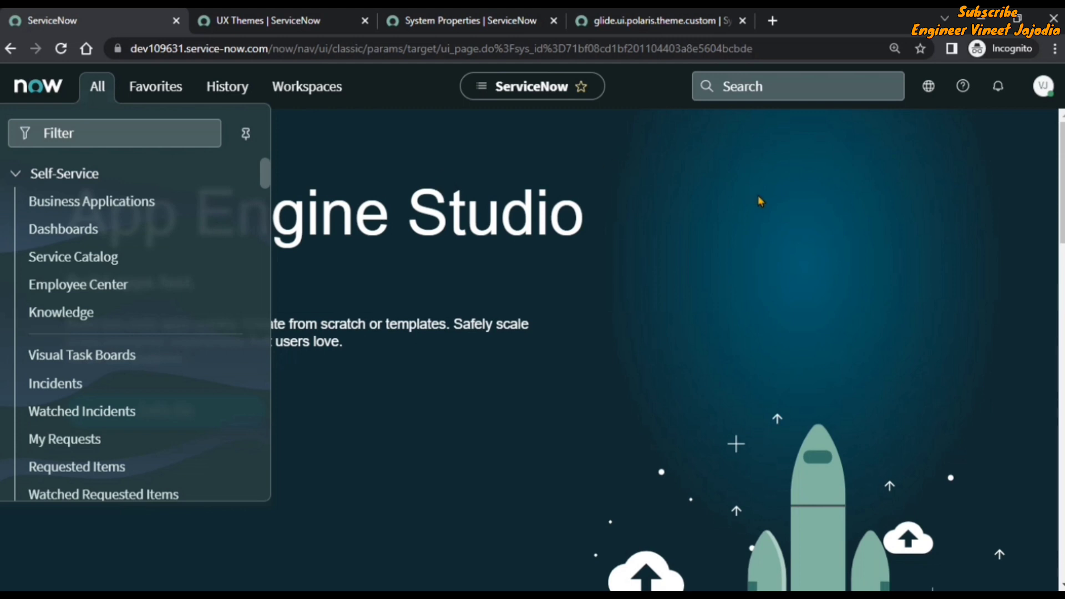
# - Impersonate the demo user account from the avatar menu to see the theme as that user
pyautogui.click(1044, 87)
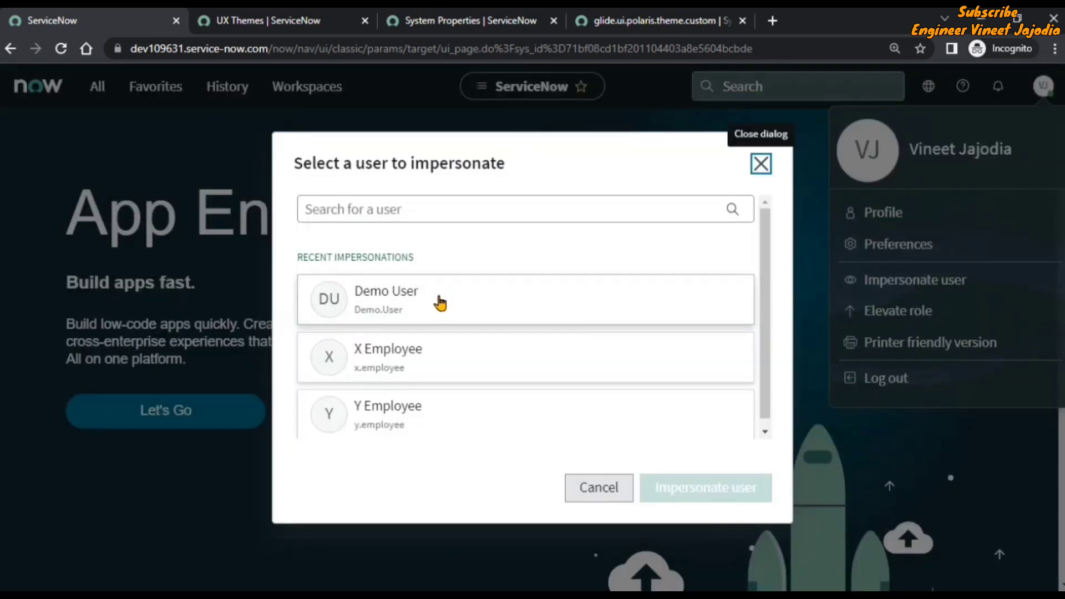
pyautogui.click(441, 303)
pyautogui.click(702, 495)
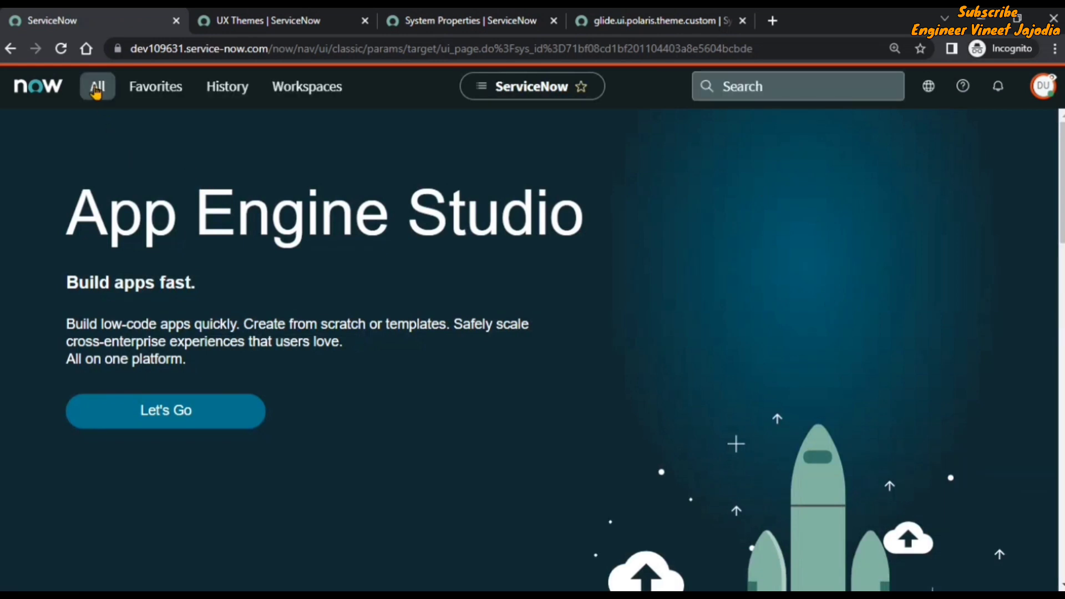
# - Filter the All navigator with sys_properties.LIST to open the System Properties list
pyautogui.click(98, 89)
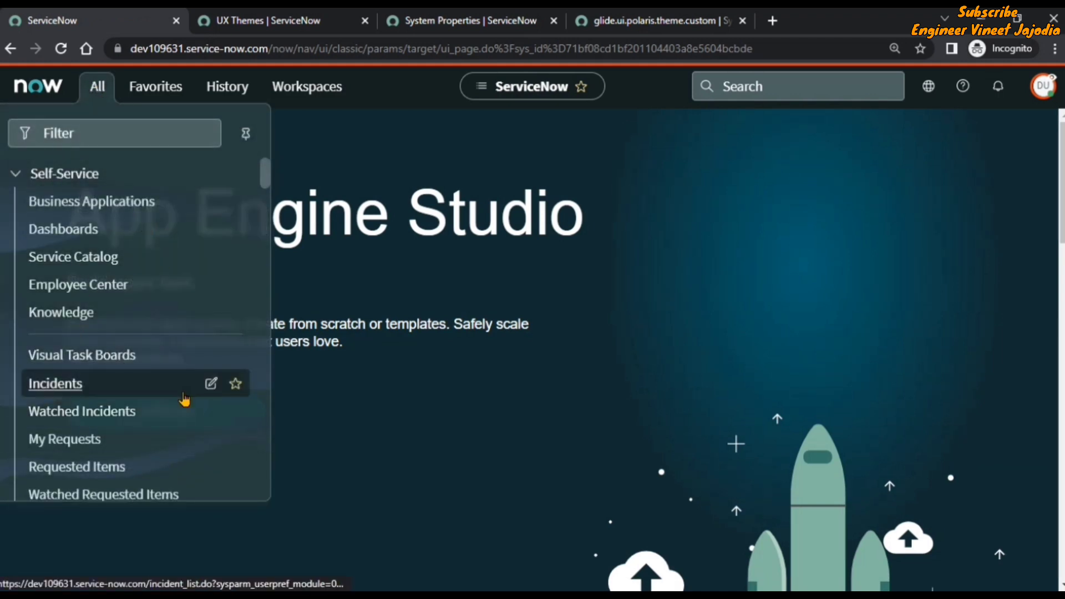
pyautogui.click(84, 131)
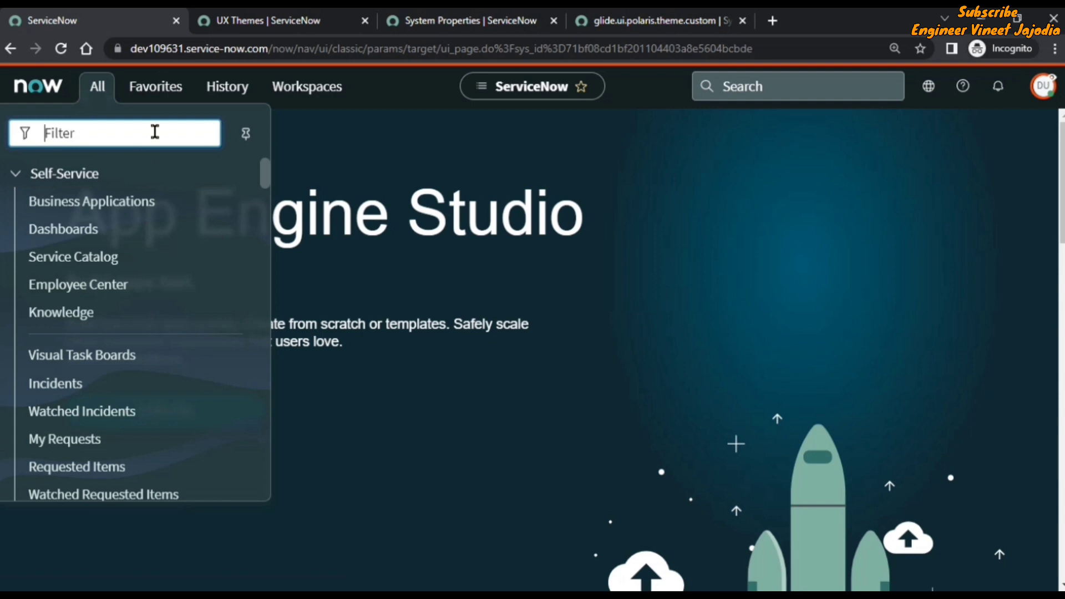
pyautogui.write('s')
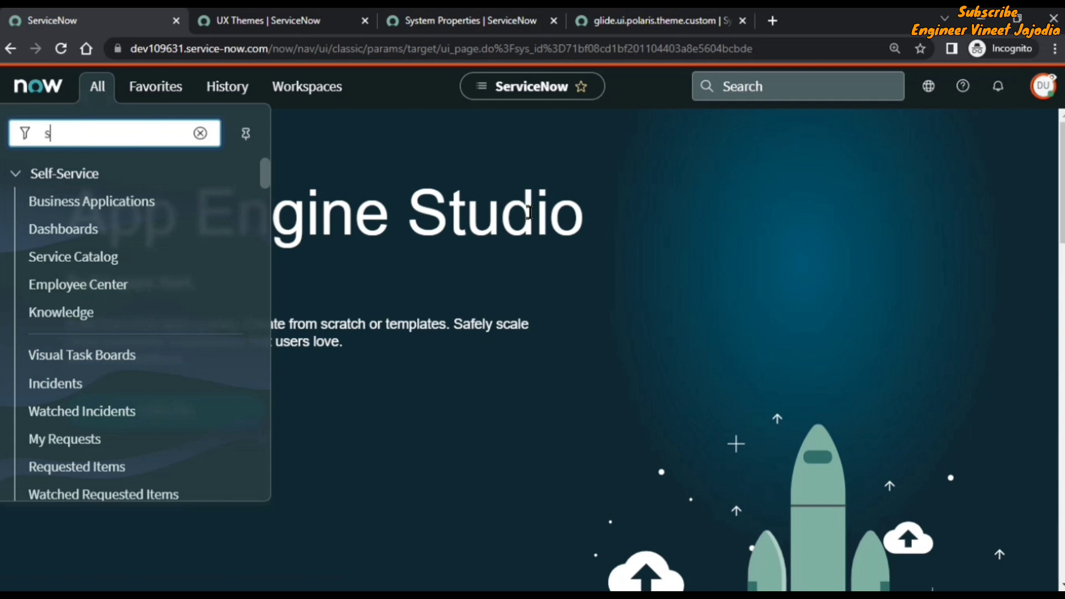
pyautogui.write('ys_prop')
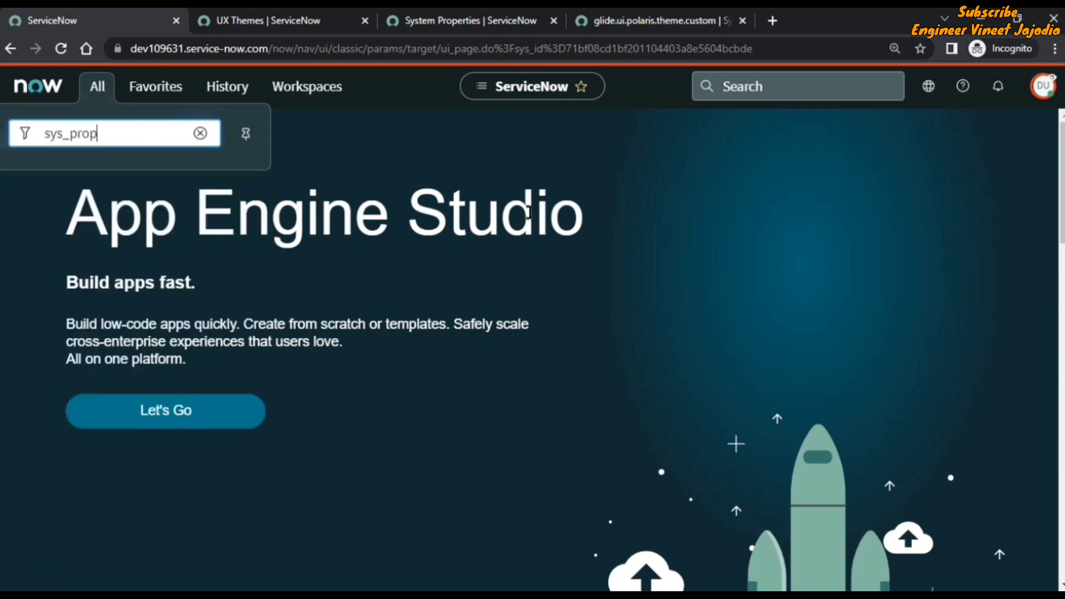
pyautogui.write('erties.LIST')
pyautogui.press('Return')
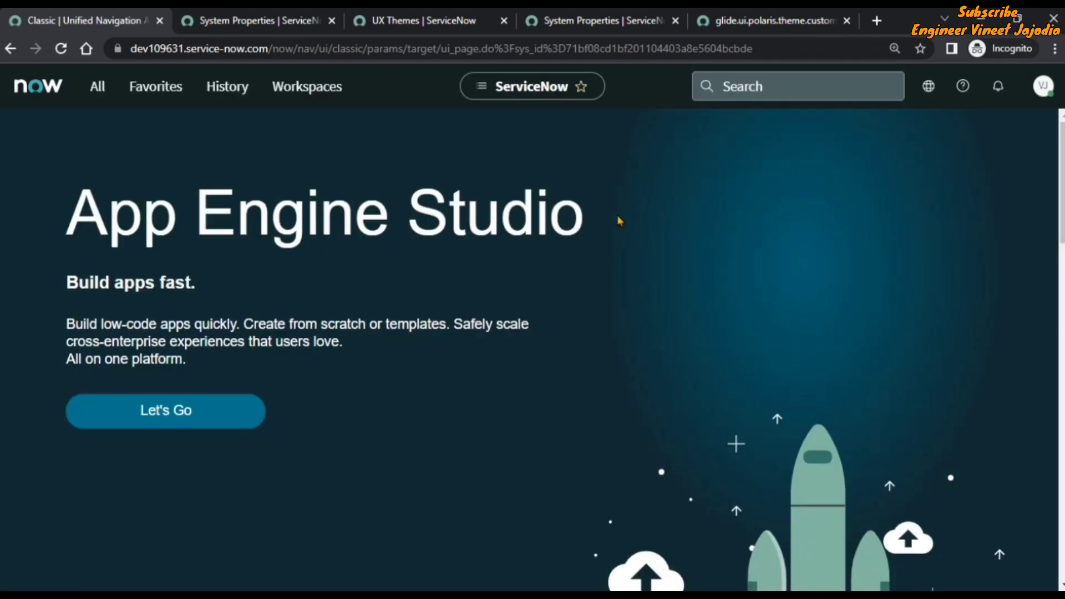
# - Copy the Polaris theme's sys_id from the UX Themes list
pyautogui.click(424, 20)
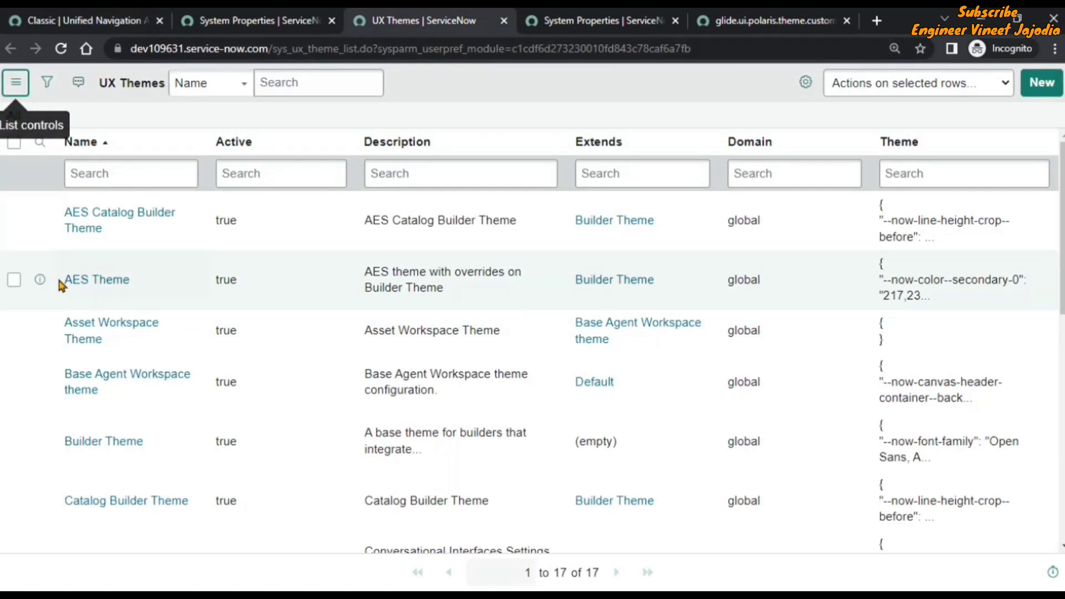
pyautogui.scroll(-9, 131, 350)
pyautogui.scroll(-1, 104, 379)
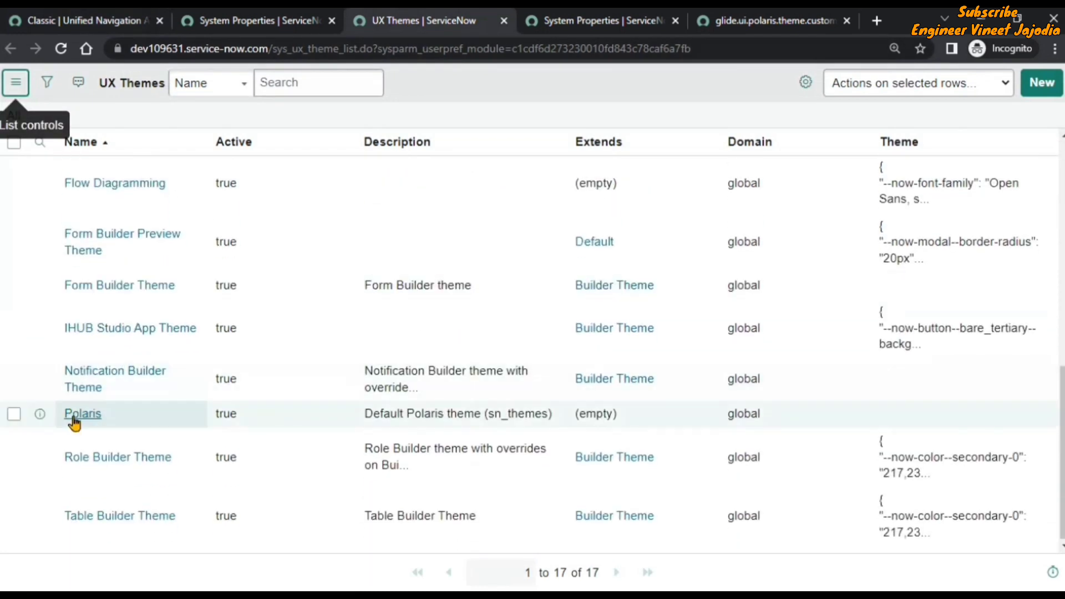
pyautogui.rightClick(133, 420)
pyautogui.click(189, 489)
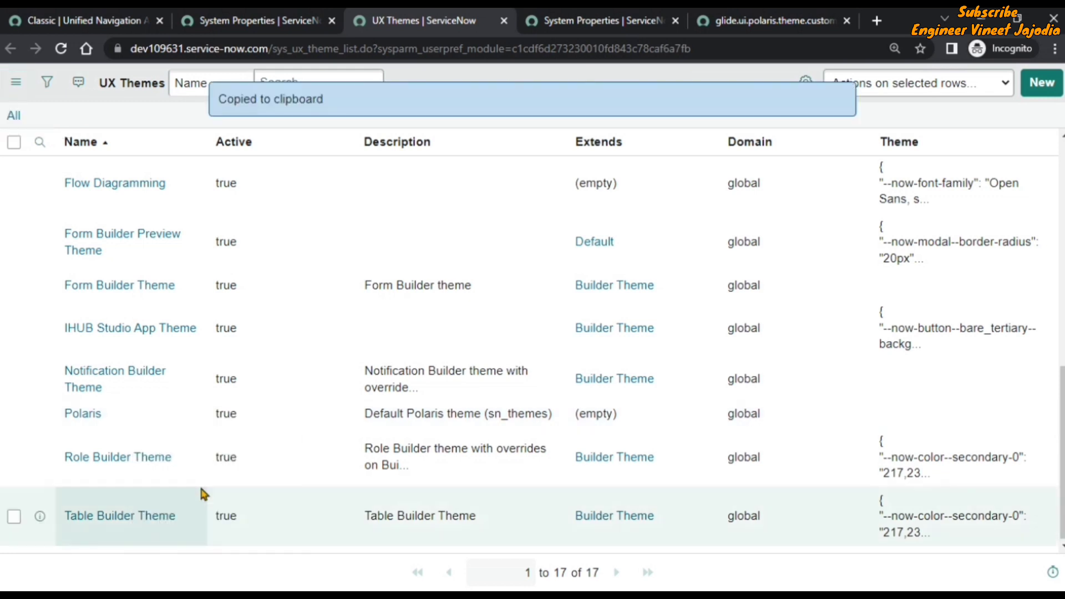
# - Replace glide.ui.polaris.theme.custom's value with 31bf91ae07203010e03948f78ad30095 and save the property
pyautogui.click(767, 25)
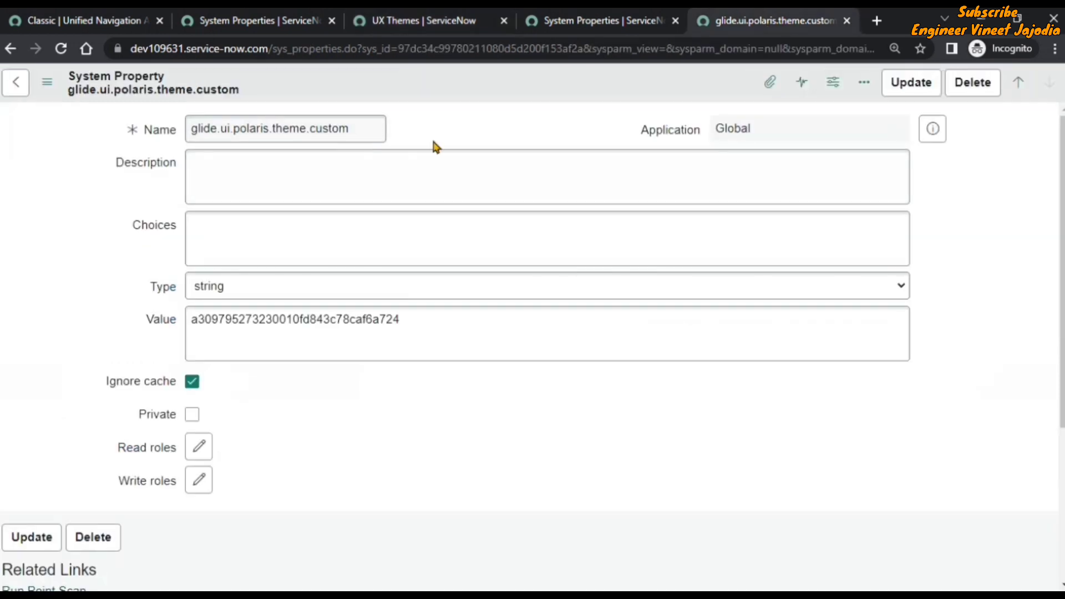
pyautogui.click(430, 320)
pyautogui.hotkey('ctrl', 'a')
pyautogui.hotkey('ctrl', 'v')
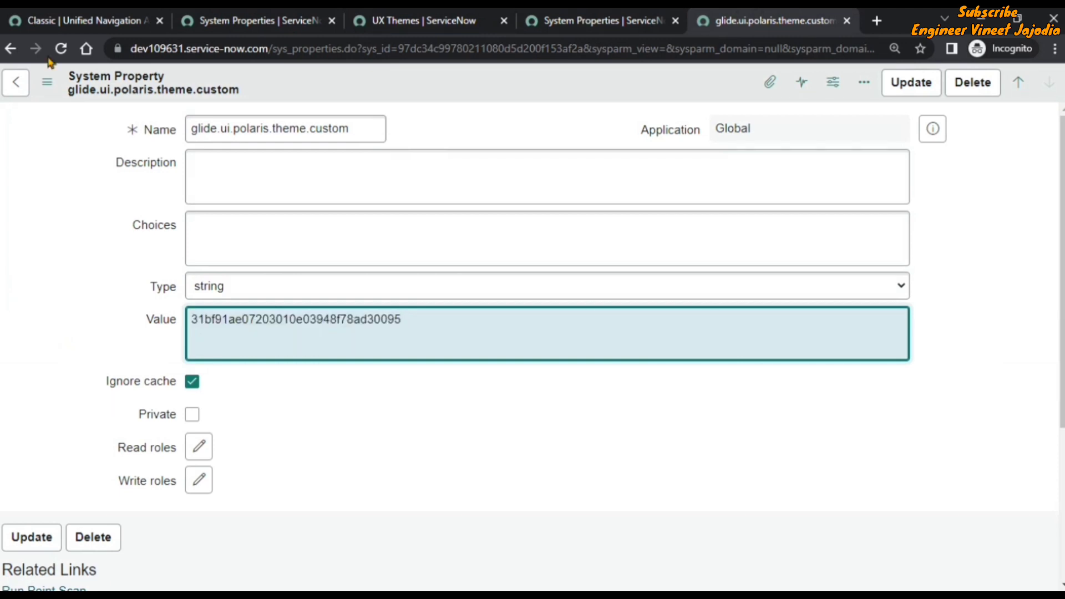
pyautogui.click(47, 82)
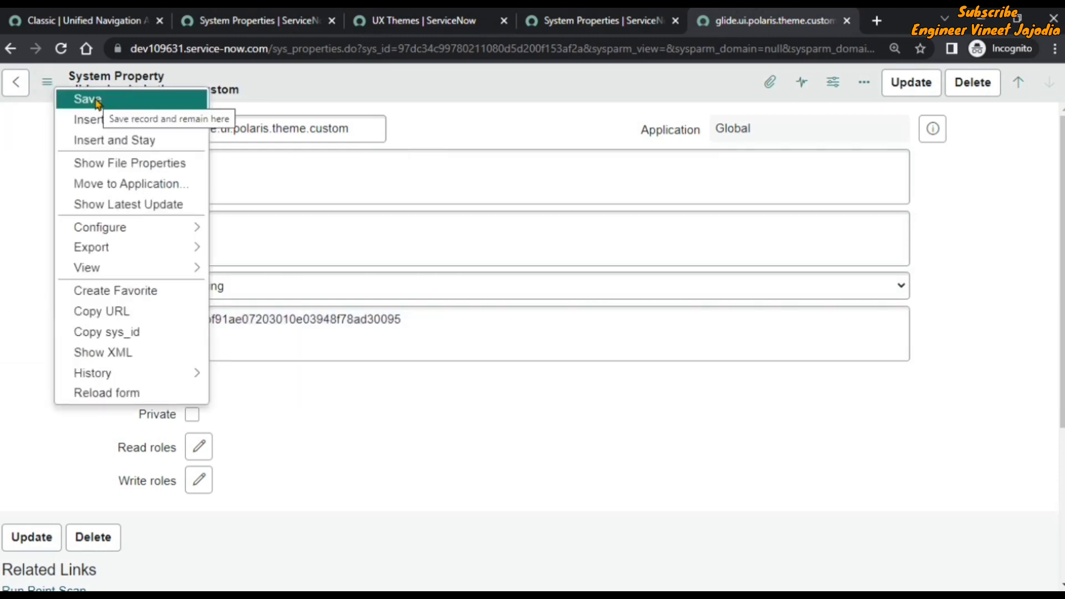
pyautogui.click(94, 100)
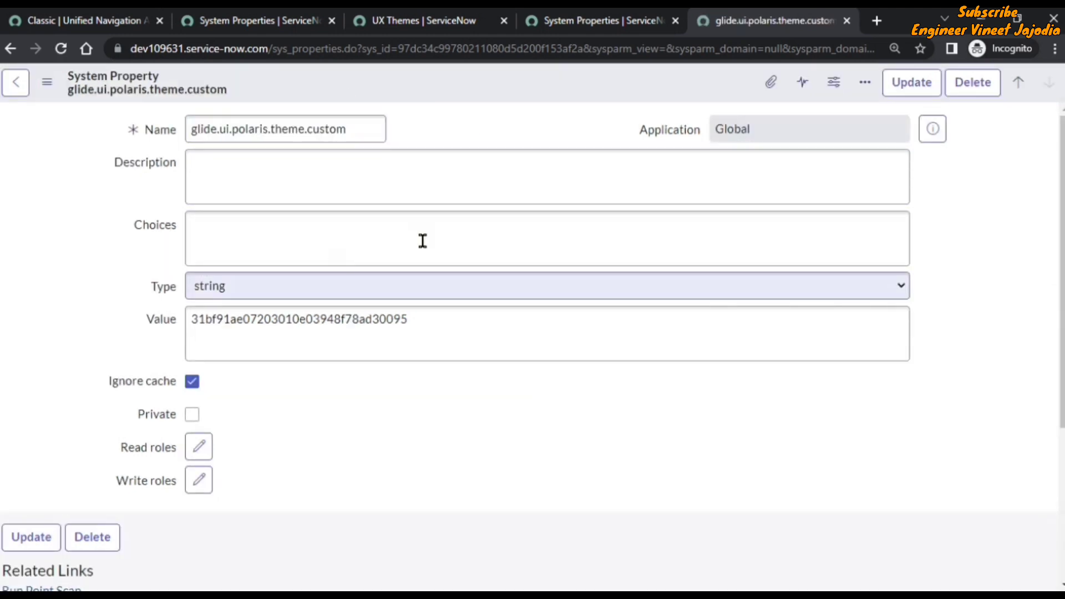
# - Reload the App Engine Studio page, then open and close the All menu to confirm the Polaris theme
pyautogui.click(86, 20)
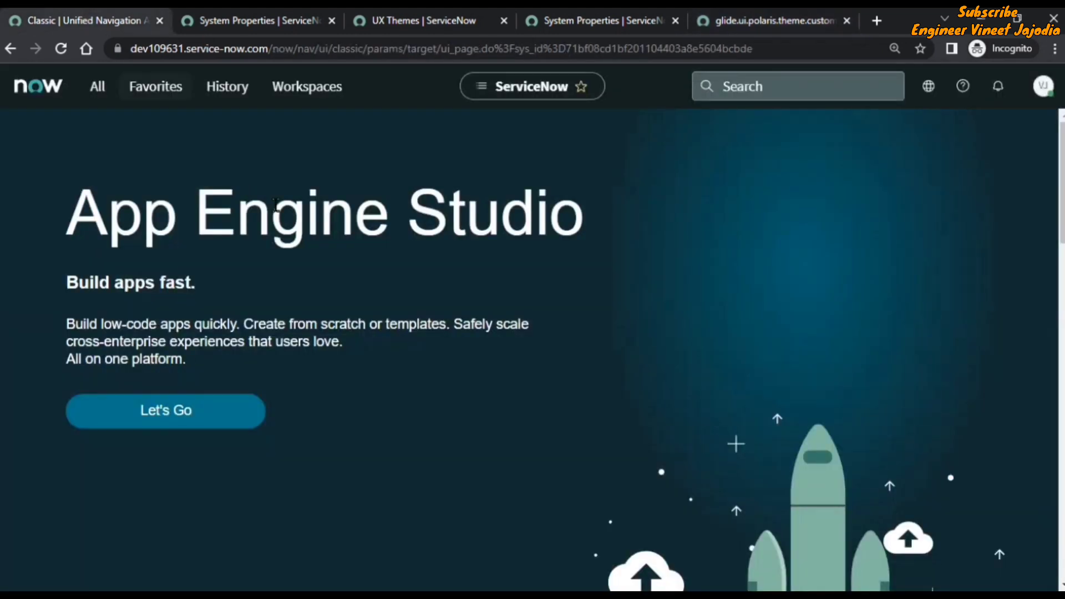
pyautogui.click(62, 48)
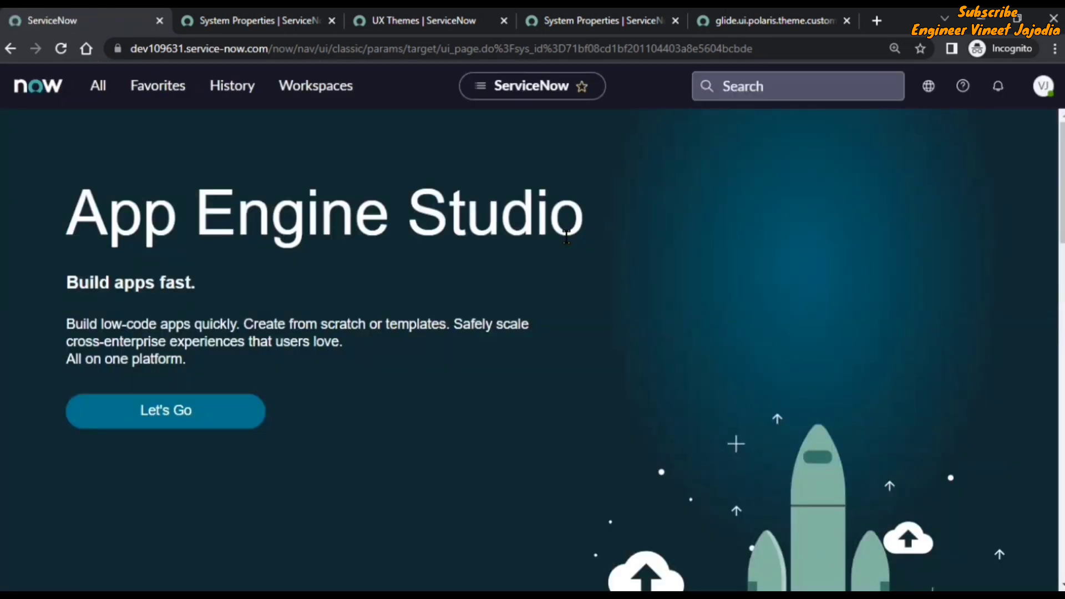
pyautogui.click(99, 87)
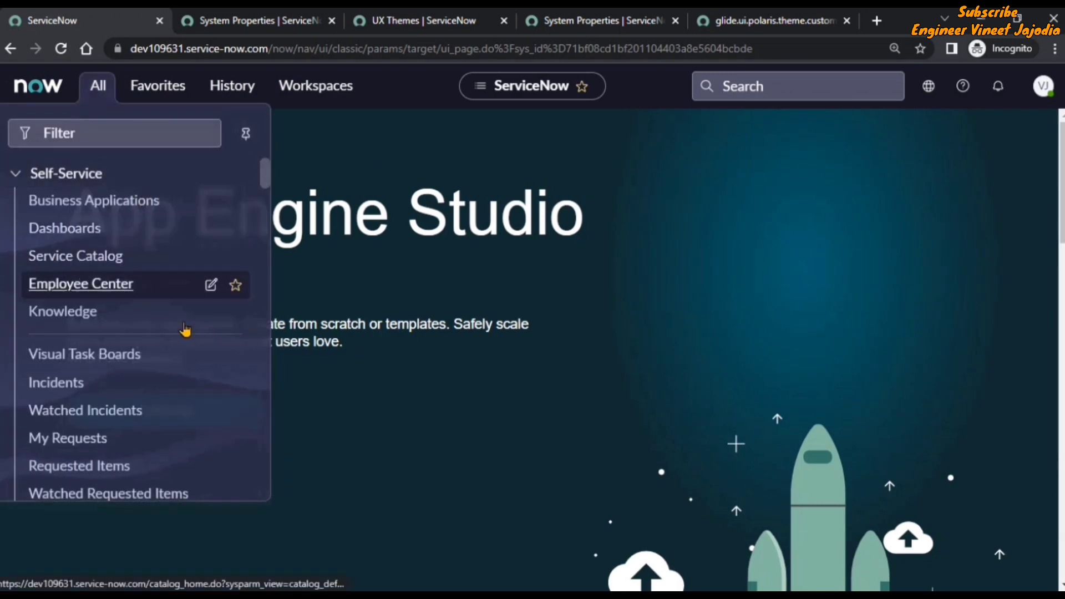
pyautogui.click(588, 268)
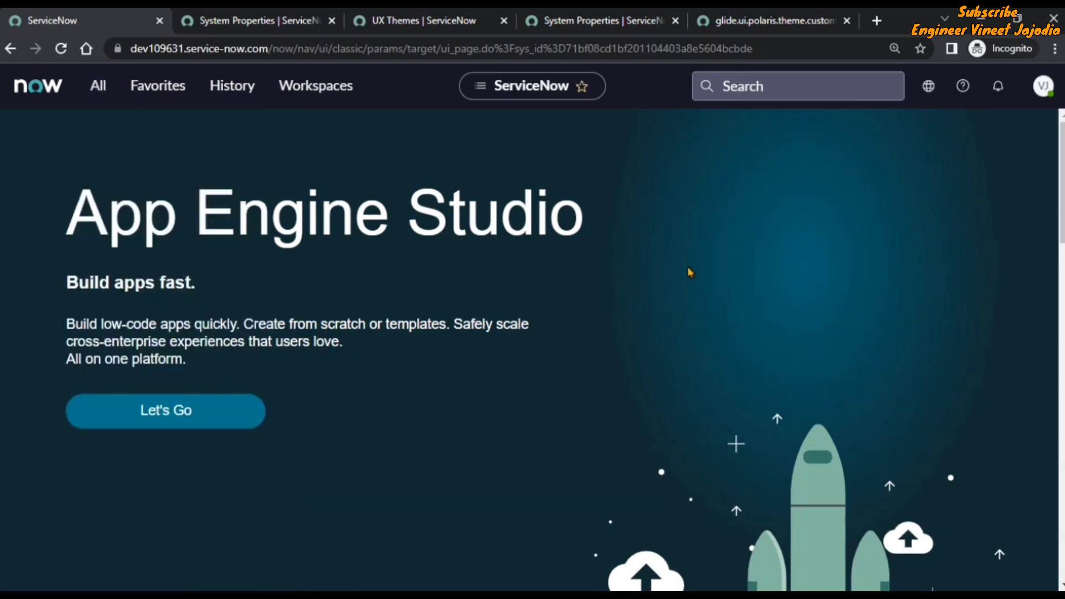